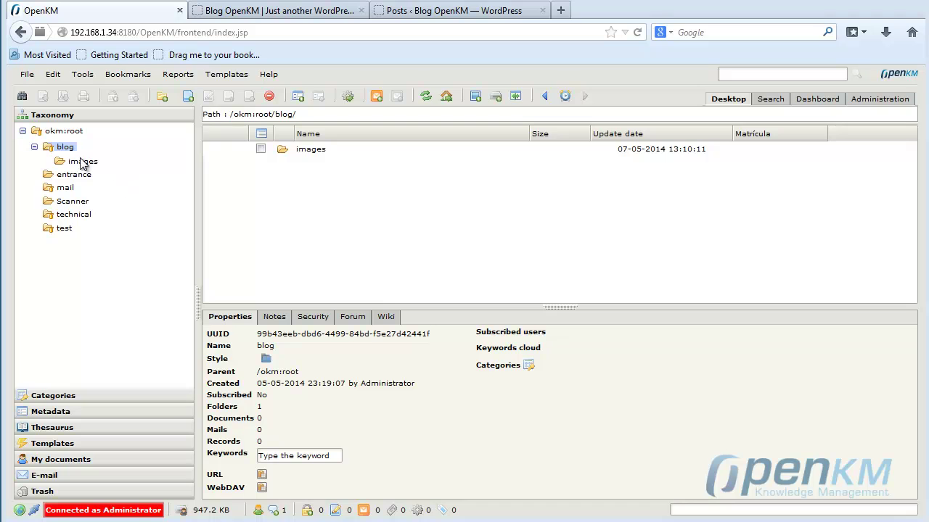
# Check the WordPress blog and its empty posts list, then bring up OpenKM's document templates
pyautogui.click(336, 12)
pyautogui.click(481, 12)
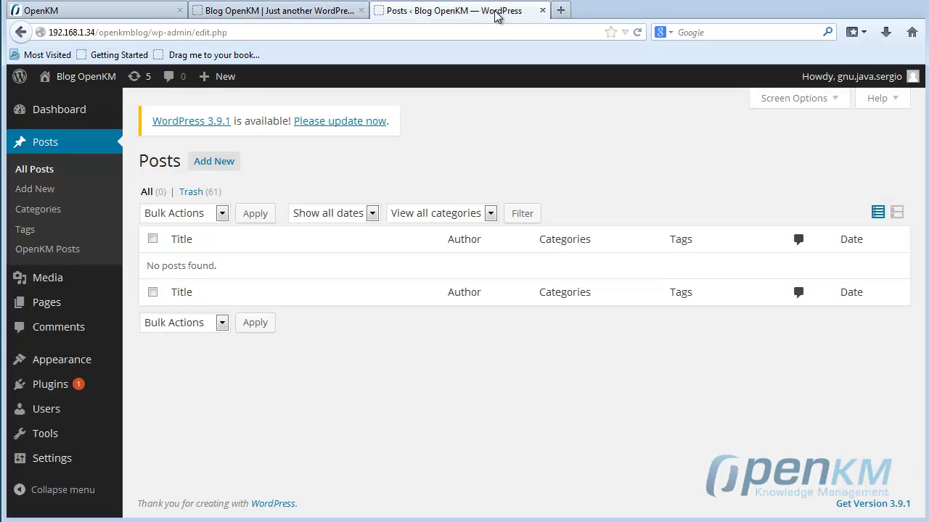
pyautogui.click(161, 12)
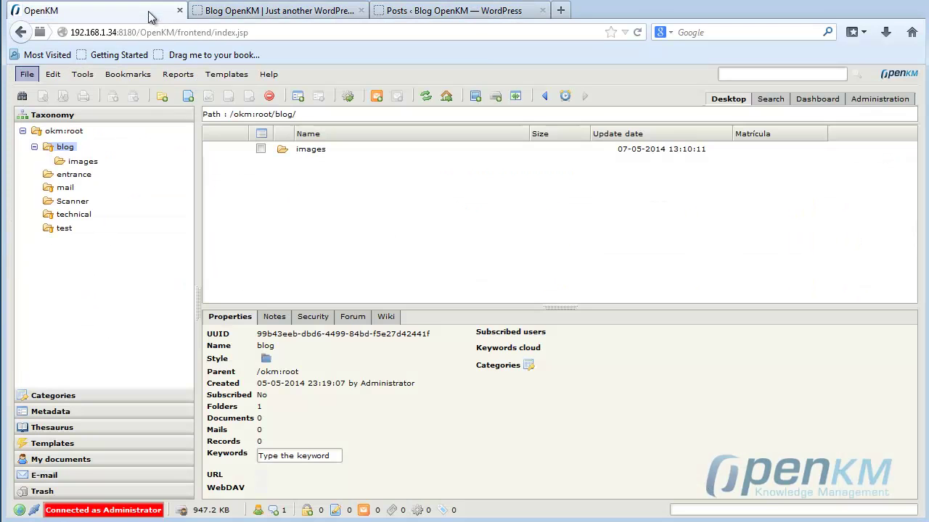
pyautogui.click(227, 74)
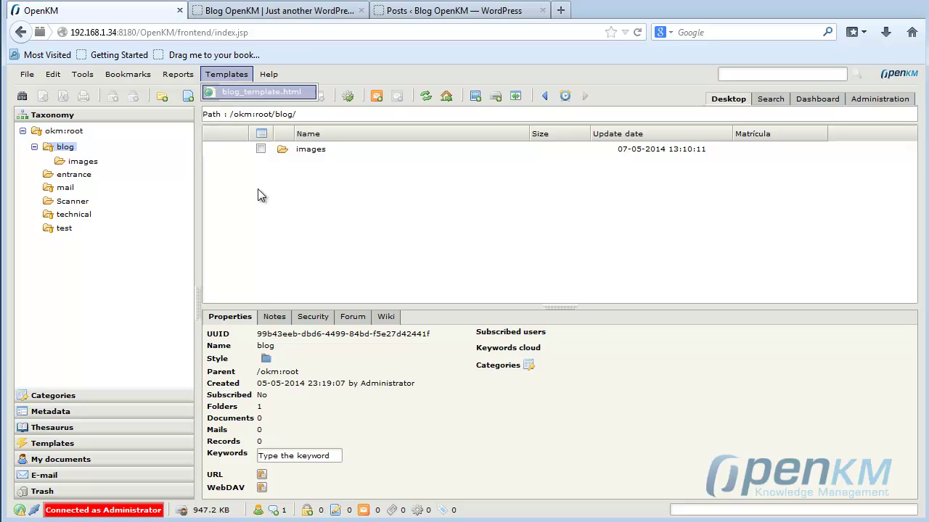
# Create 'The e-invoicing, the evolution to the new format.html' from blog_template.html in the blog folder
pyautogui.click(271, 91)
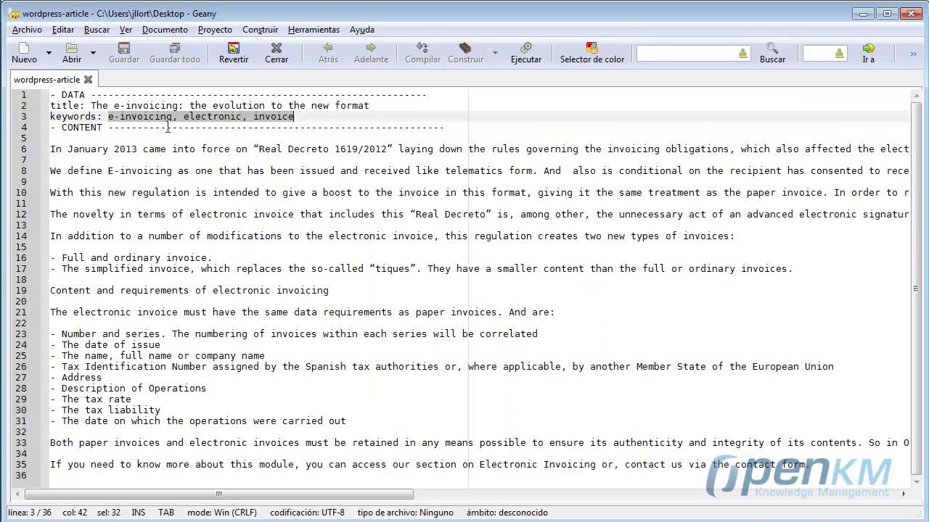
pyautogui.moveTo(91, 106); pyautogui.dragTo(370, 106)
pyautogui.hotkey('ctrl', 'c')
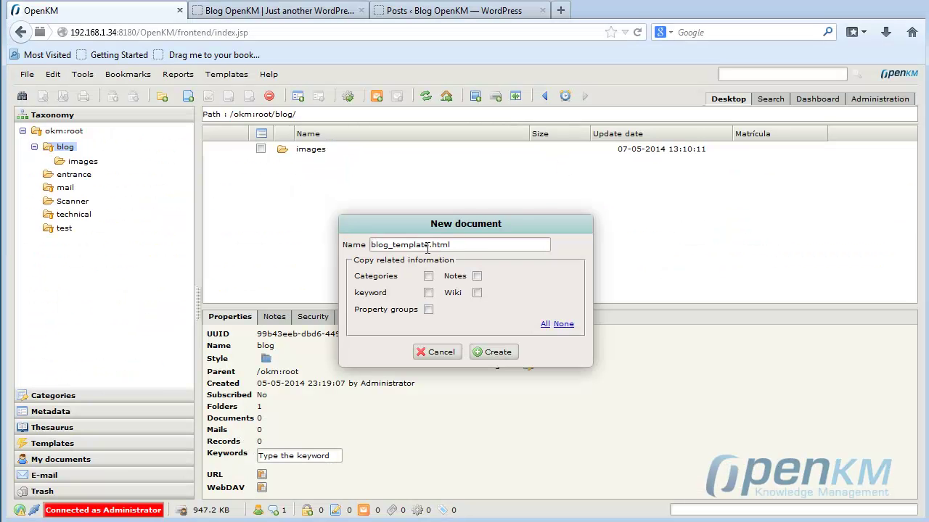
pyautogui.moveTo(430, 245); pyautogui.dragTo(248, 241)
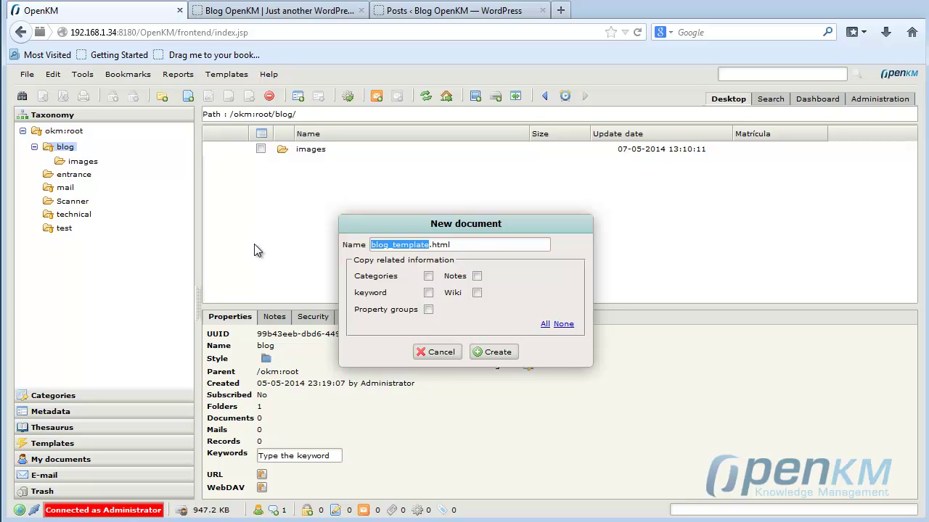
pyautogui.hotkey('ctrl', 'v')
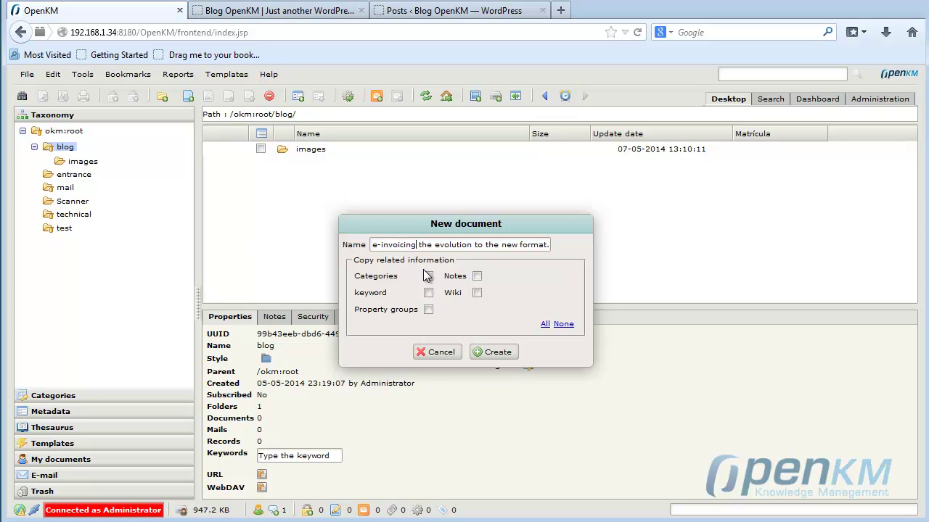
pyautogui.click(480, 353)
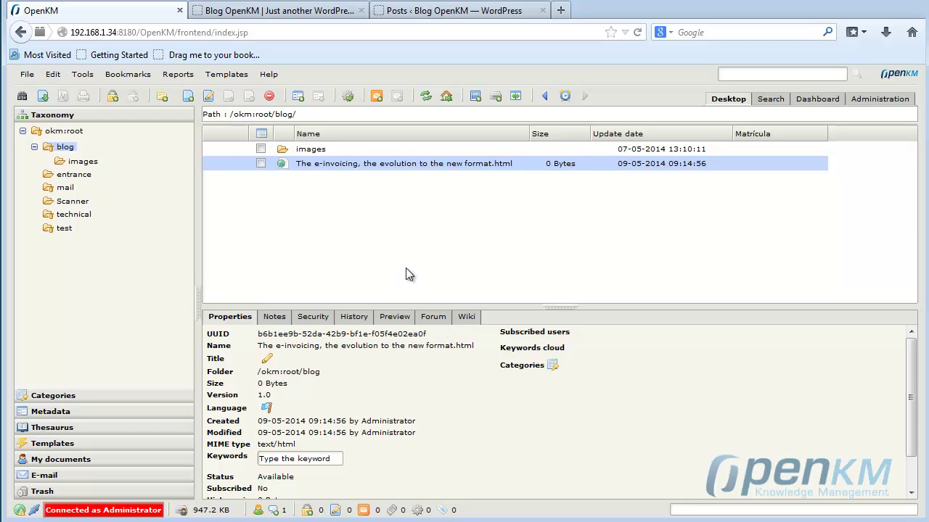
# Paste the article body from Geany's wordpress-article file into the document's HTML Editor
pyautogui.click(209, 95)
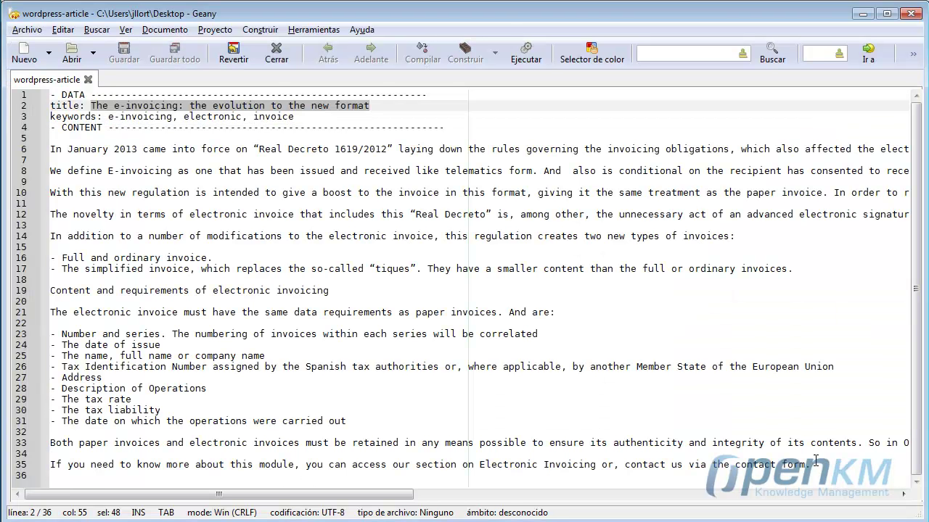
pyautogui.moveTo(815, 463); pyautogui.dragTo(50, 156)
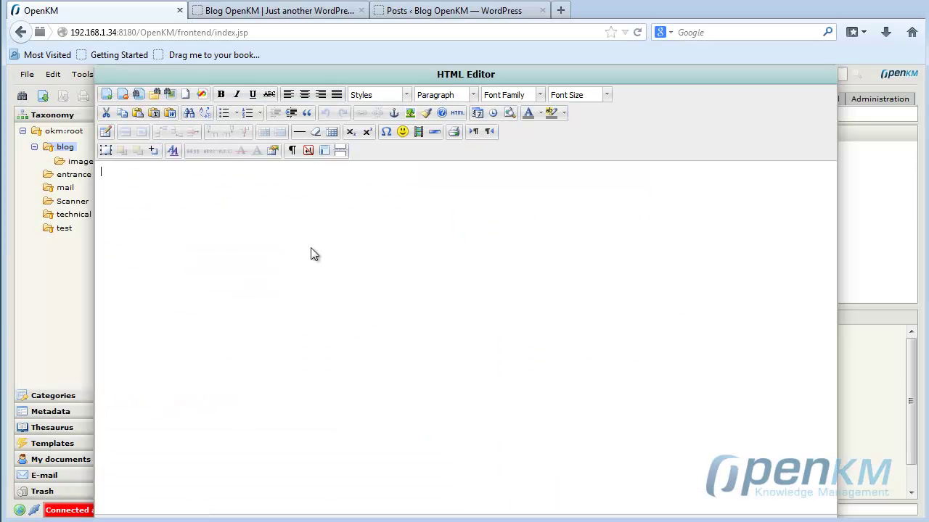
pyautogui.hotkey('ctrl', 'v')
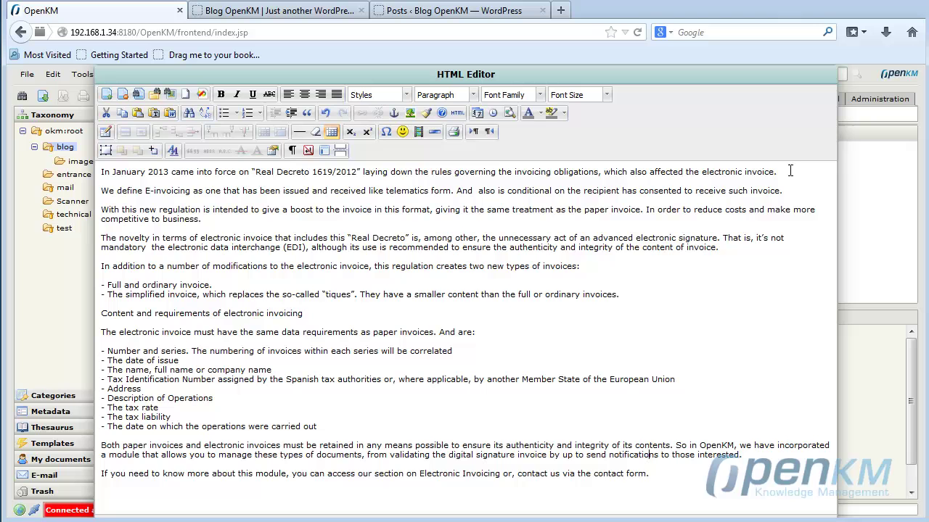
# Clean up the opening paragraph breaks and remove the dash before 'Full and ordinary invoice'
pyautogui.press('Delete')
pyautogui.press('Delete')
pyautogui.press('Return')
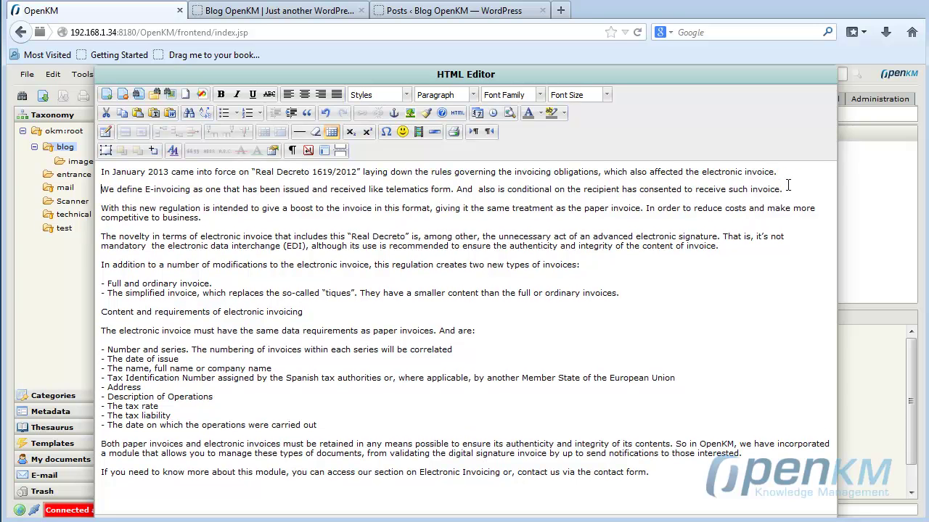
pyautogui.press('Delete')
pyautogui.press('Delete')
pyautogui.press('Return')
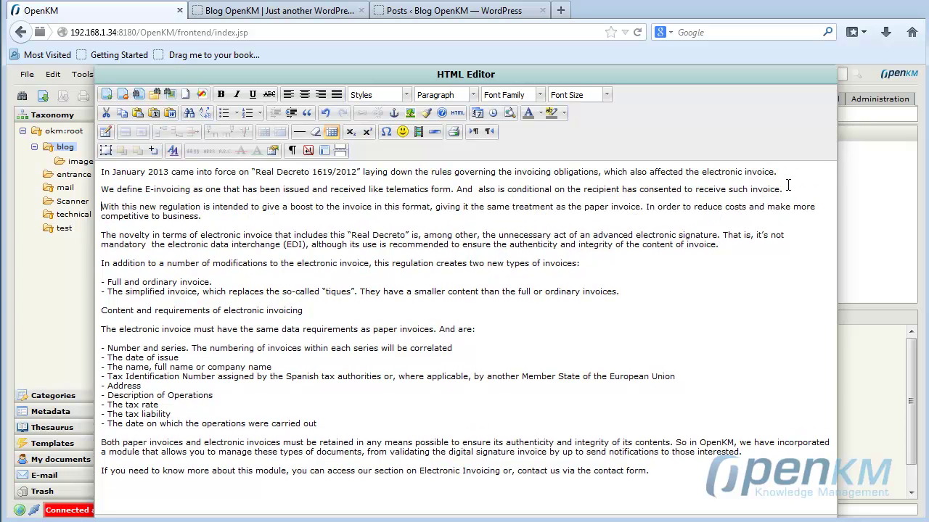
pyautogui.press('Delete')
pyautogui.press('Delete')
pyautogui.press('Return')
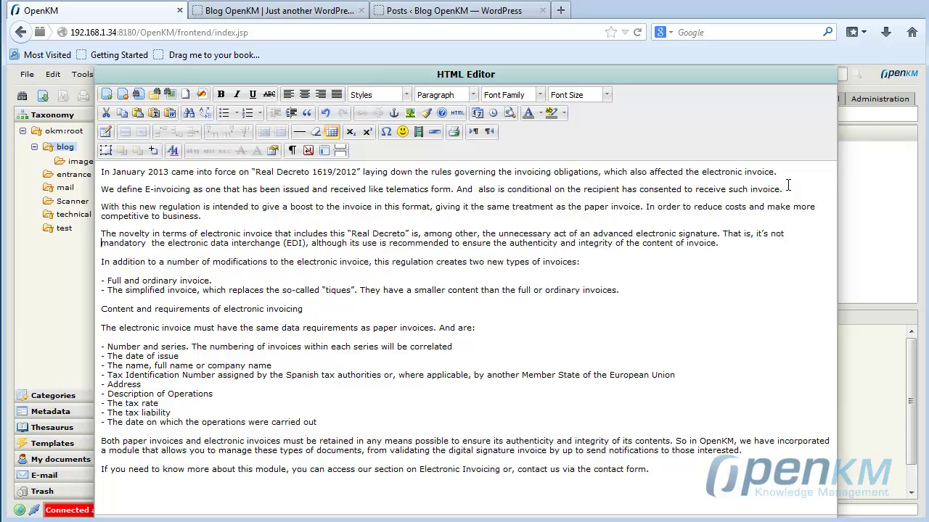
pyautogui.press('End')
pyautogui.press('Delete')
pyautogui.press('Delete')
pyautogui.press('Return')
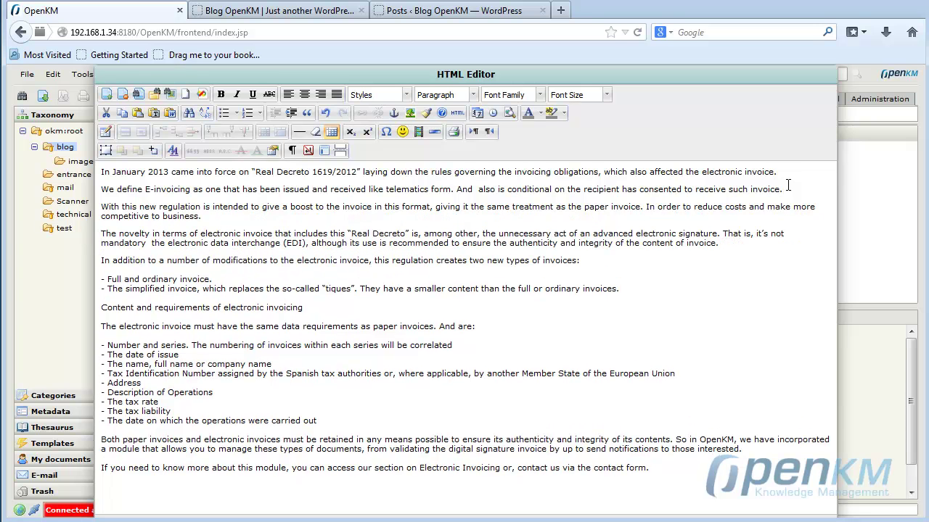
pyautogui.press('End')
pyautogui.press('Delete')
pyautogui.press('Delete')
pyautogui.press('Delete')
pyautogui.press('Delete')
# Make 'Full and ordinary invoice' and the simplified invoice a two-item bulleted list
pyautogui.press('Return')
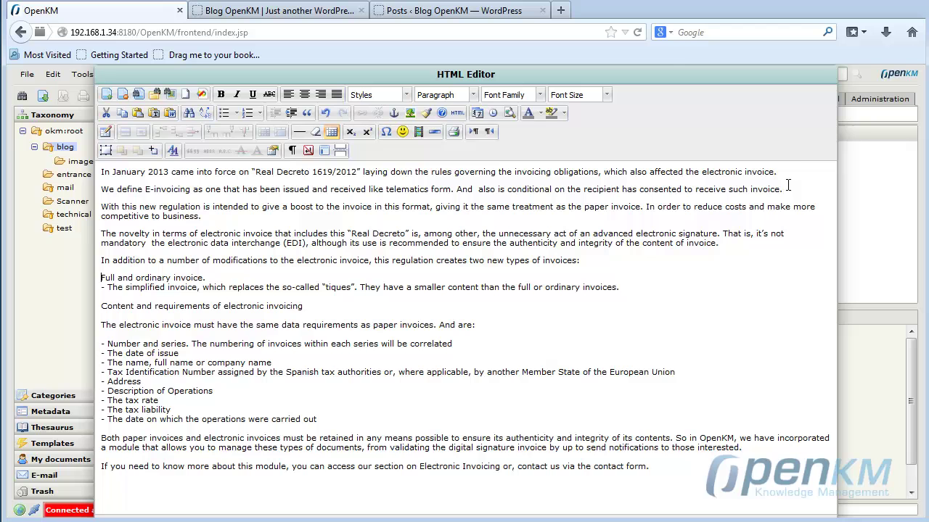
pyautogui.click(224, 113)
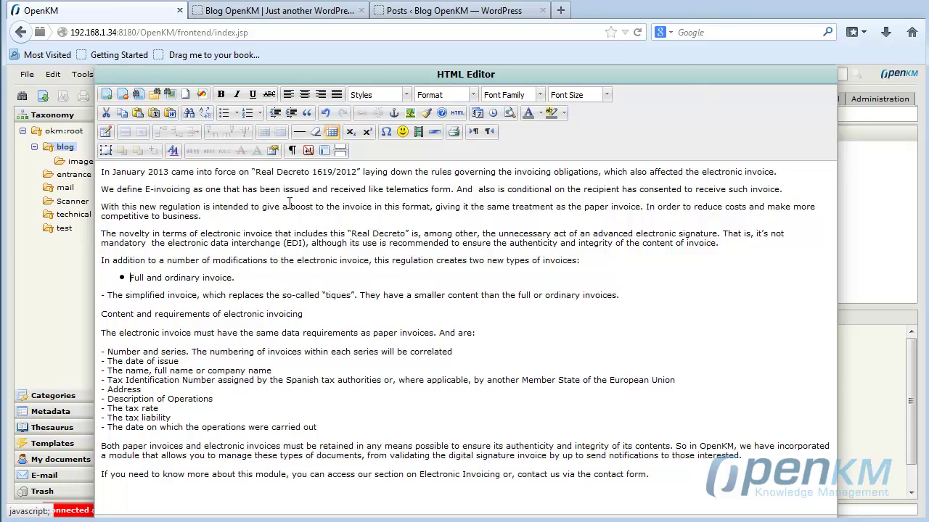
pyautogui.press('Delete')
pyautogui.press('Delete')
pyautogui.press('Delete')
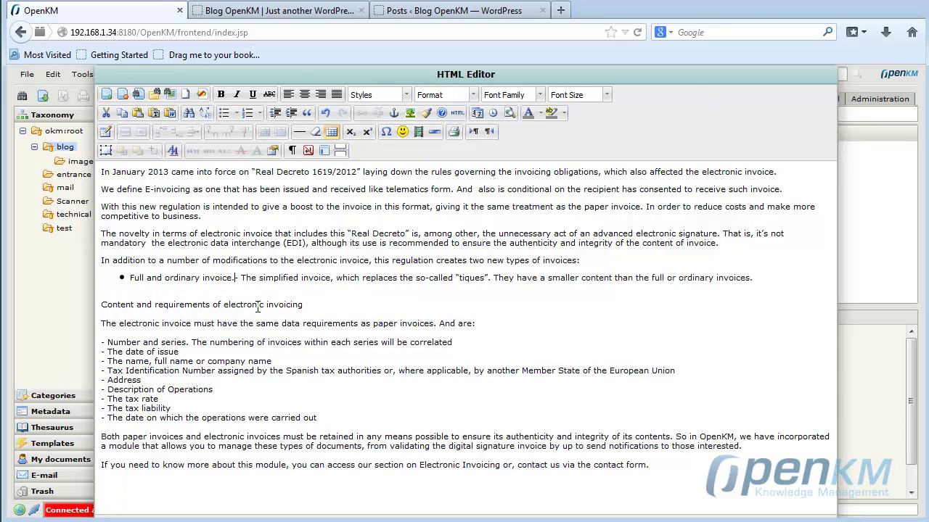
pyautogui.press('Return')
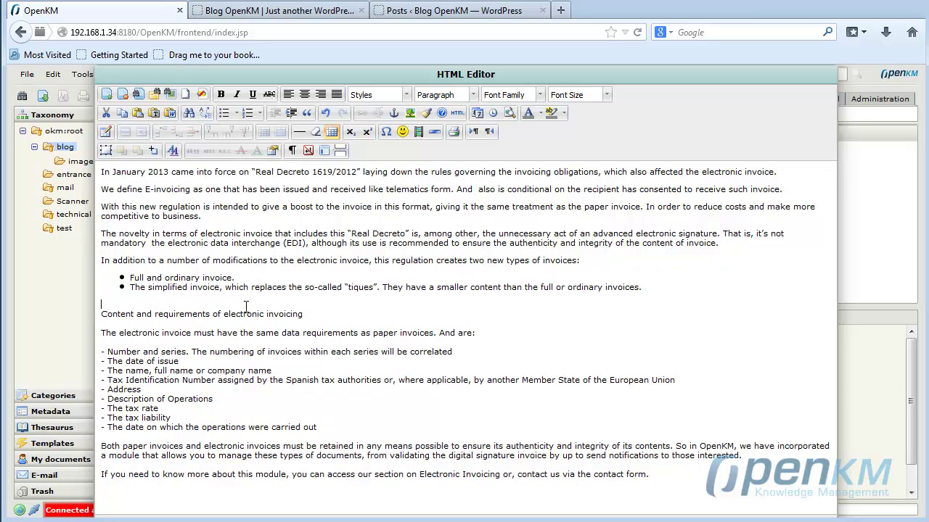
# Tidy the subheading paragraph and bullet Number and series, date of issue, company name, Tax Identification Number
pyautogui.press('Delete')
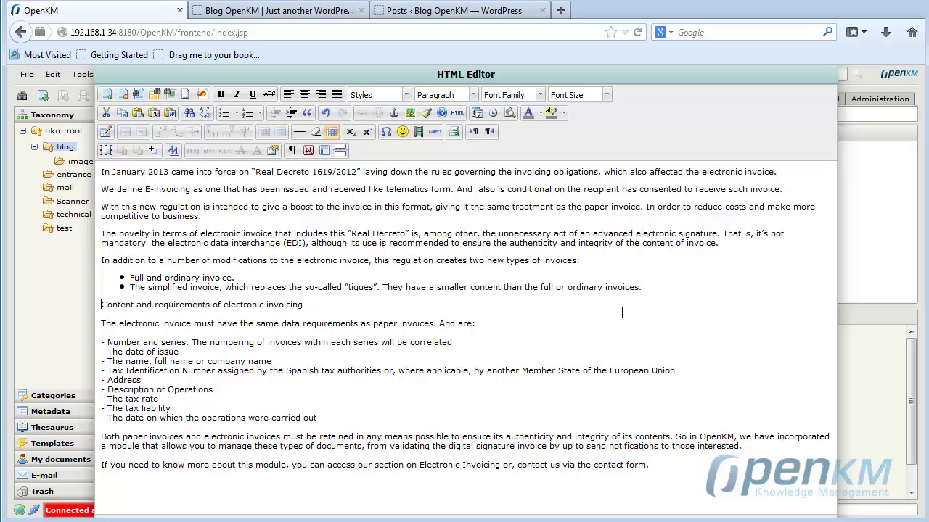
pyautogui.press('Delete')
pyautogui.press('Return')
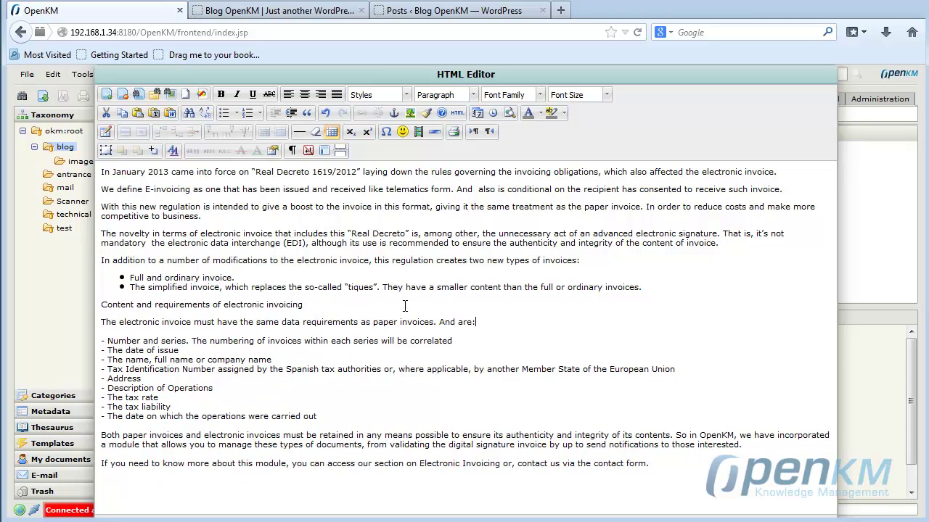
pyautogui.press('Delete')
pyautogui.press('Delete')
pyautogui.press('Delete')
pyautogui.press('Return')
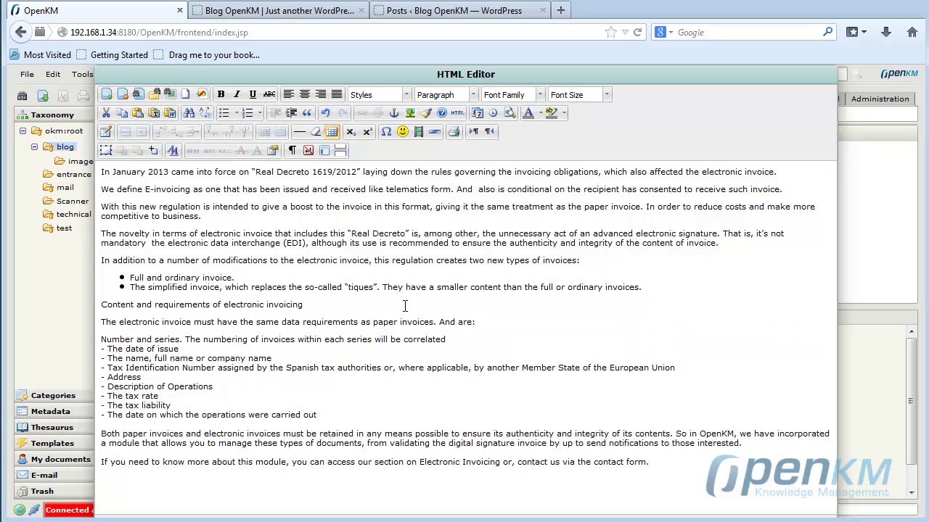
pyautogui.click(224, 112)
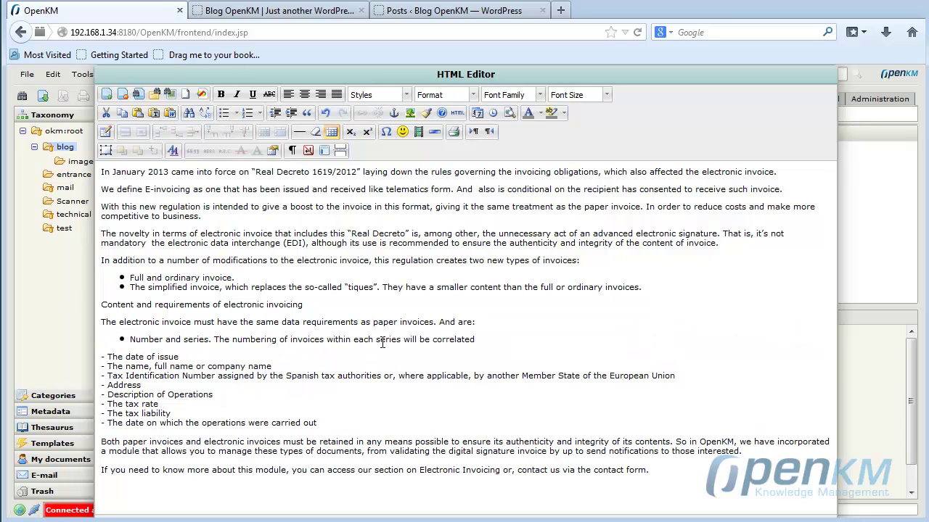
pyautogui.press('Delete')
pyautogui.press('Delete')
pyautogui.press('Delete')
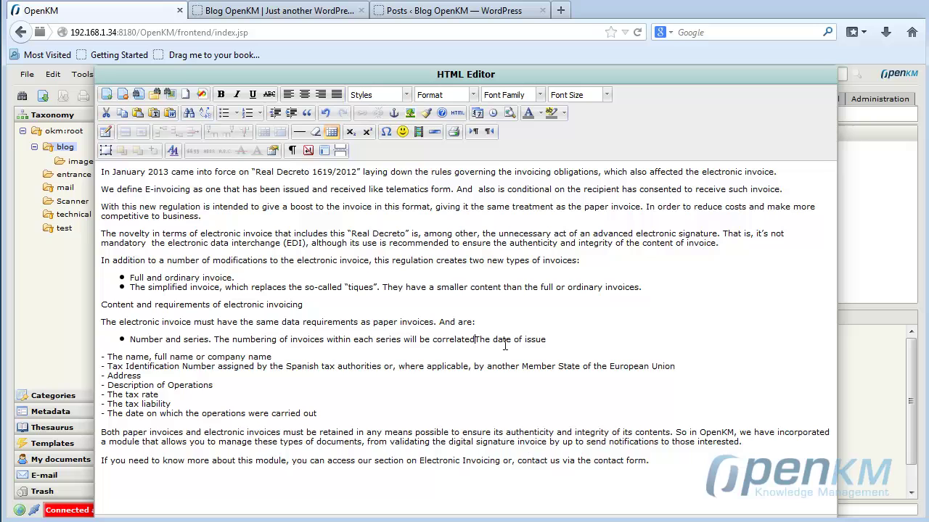
pyautogui.press('Return')
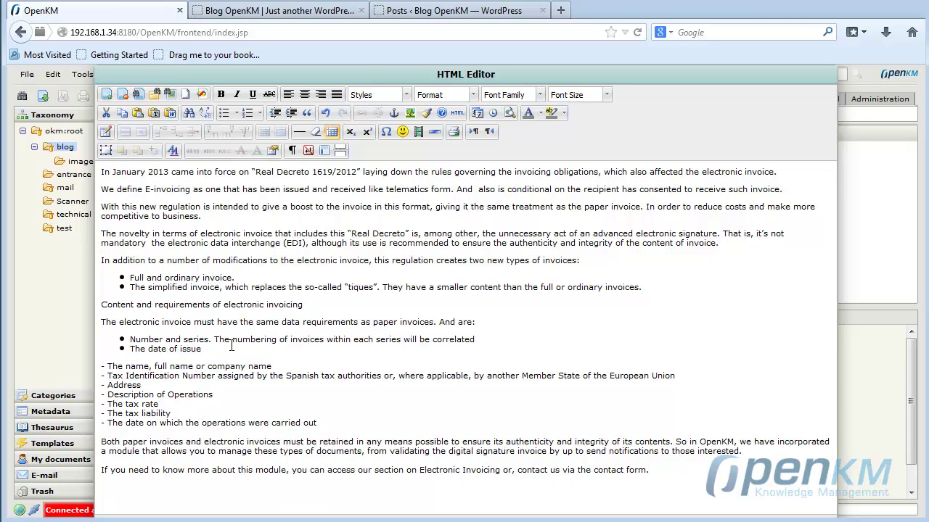
pyautogui.press('Delete')
pyautogui.press('Delete')
pyautogui.press('Delete')
pyautogui.press('Return')
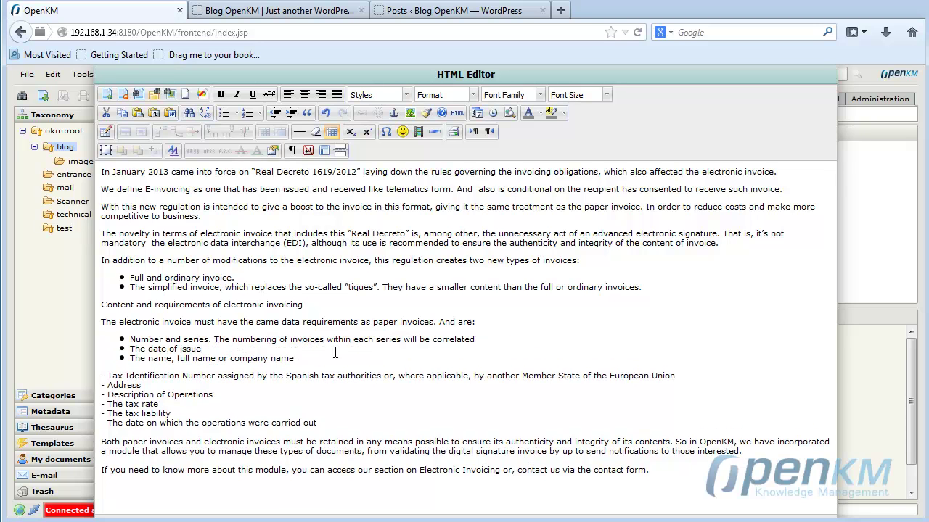
pyautogui.press('Delete')
pyautogui.press('Delete')
pyautogui.press('Delete')
pyautogui.press('Return')
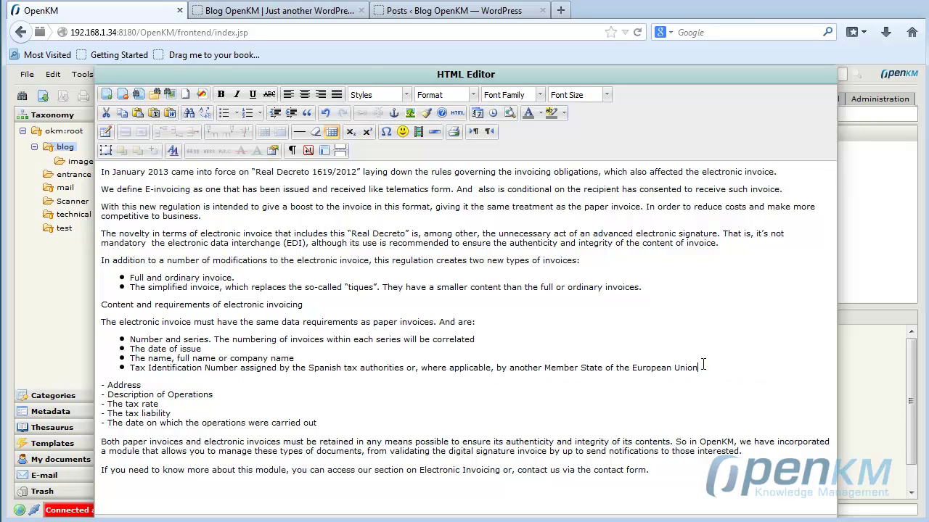
# Bullet the remaining requirements: Address, Description of Operations, tax rate, tax liability and the last item
pyautogui.press('Delete')
pyautogui.press('Delete')
pyautogui.press('Delete')
pyautogui.press('Return')
pyautogui.press('Delete')
pyautogui.press('Delete')
pyautogui.press('Delete')
pyautogui.press('Delete')
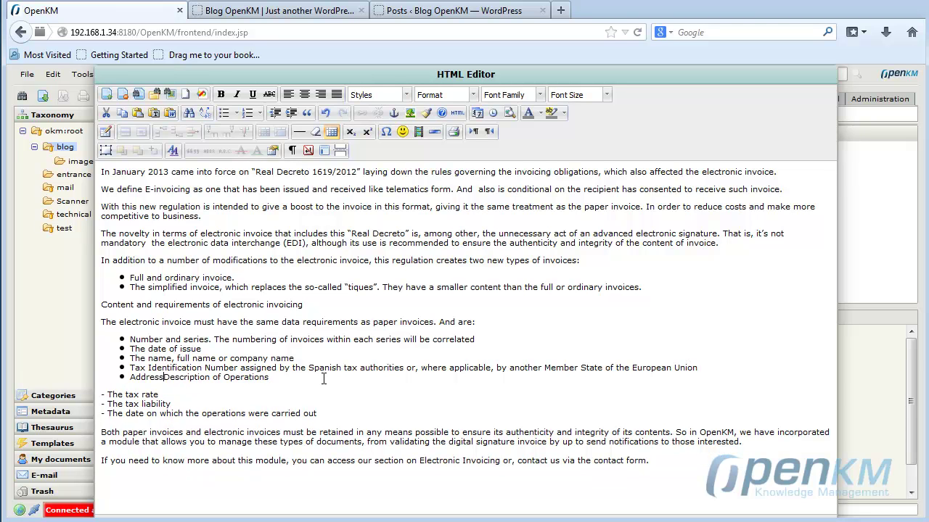
pyautogui.press('Return')
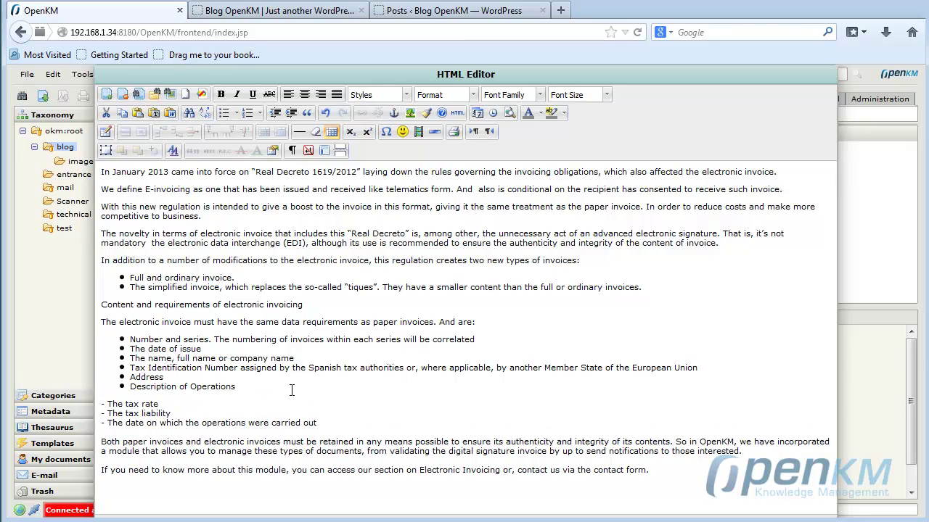
pyautogui.press('Delete')
pyautogui.press('Delete')
pyautogui.press('Delete')
pyautogui.press('Delete')
pyautogui.press('Return')
pyautogui.press('Delete')
pyautogui.press('Delete')
pyautogui.press('Delete')
pyautogui.press('Delete')
pyautogui.press('Return')
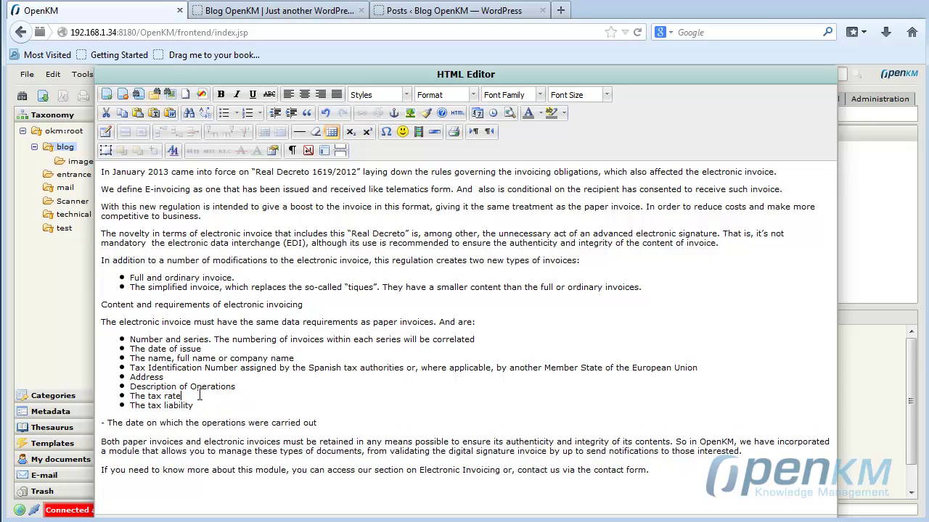
pyautogui.press('Delete')
pyautogui.press('Delete')
pyautogui.press('Delete')
pyautogui.press('Delete')
pyautogui.press('Return')
# Split the closing sentence into its own paragraph and add a blank line after the invoice-types list
pyautogui.click(125, 424)
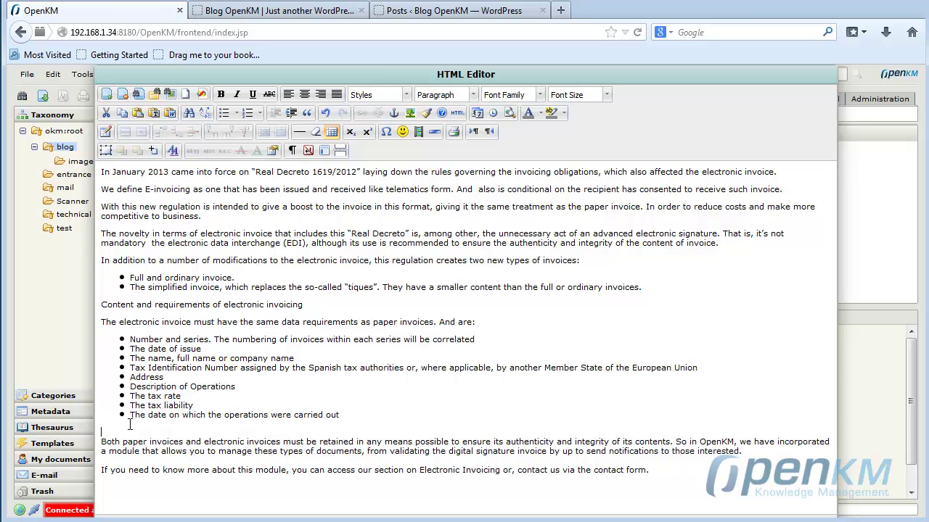
pyautogui.press('Delete')
pyautogui.press('Return')
pyautogui.press('Delete')
pyautogui.press('Delete')
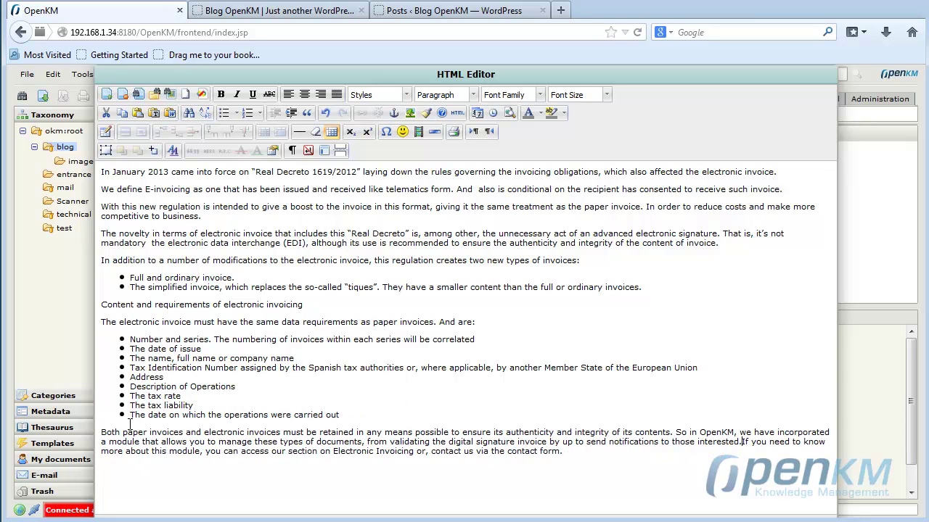
pyautogui.press('Return')
pyautogui.click(667, 287)
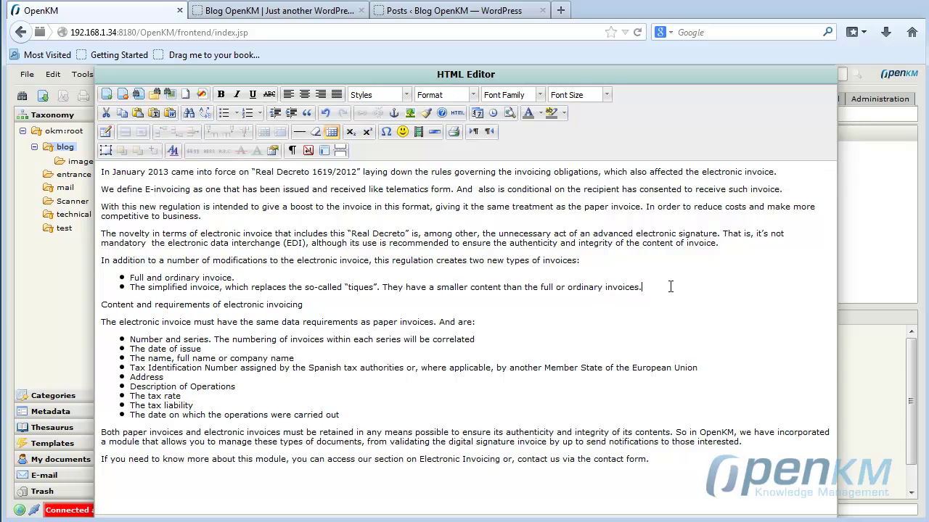
pyautogui.press('Return')
pyautogui.press('Return')
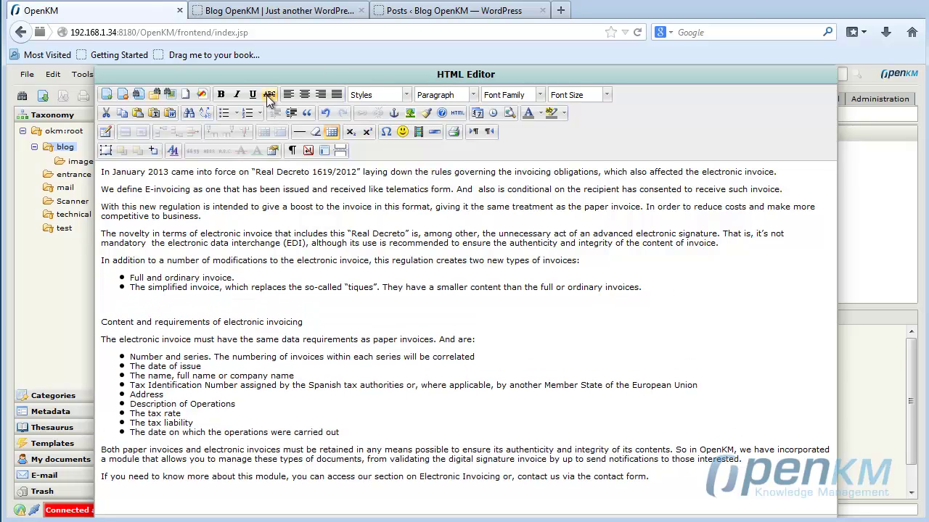
# Insert blog/images/e-invoice schema.jpg below the invoice-types list and centre it
pyautogui.click(153, 94)
pyautogui.click(267, 231)
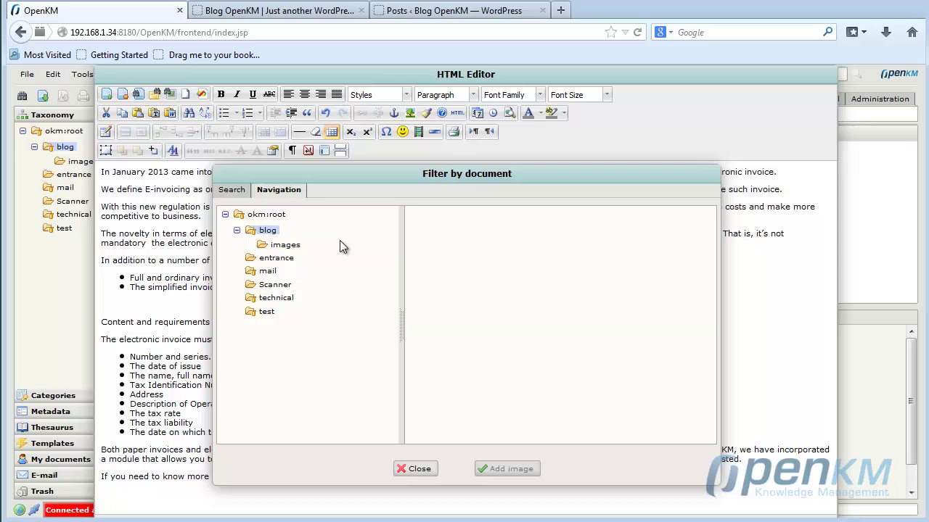
pyautogui.click(285, 244)
pyautogui.click(582, 214)
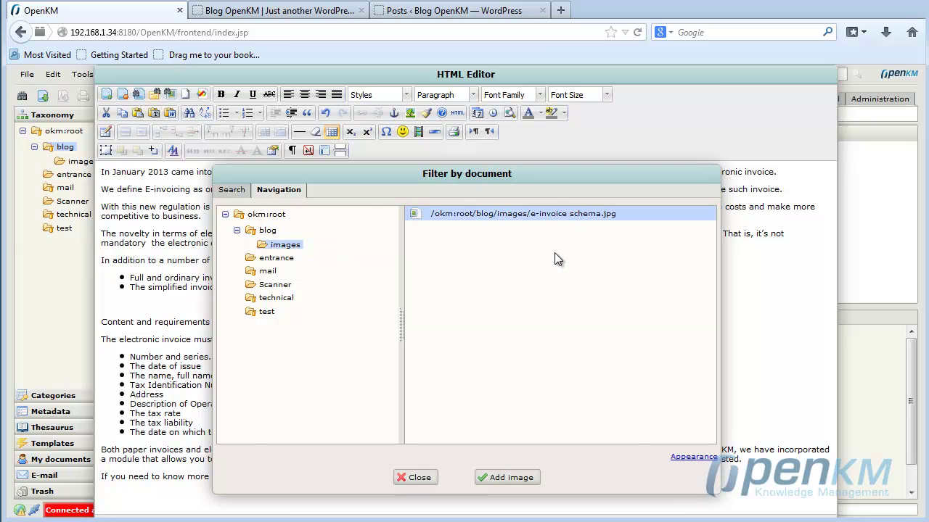
pyautogui.click(508, 477)
pyautogui.click(292, 446)
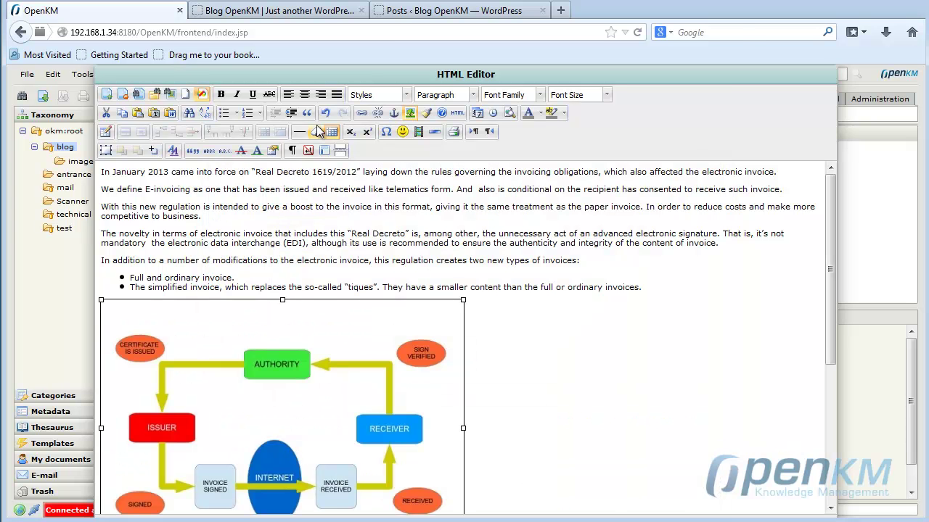
pyautogui.click(304, 95)
# Save the article and upload it as version 1.1
pyautogui.moveTo(831, 297); pyautogui.dragTo(806, 126)
pyautogui.click(106, 95)
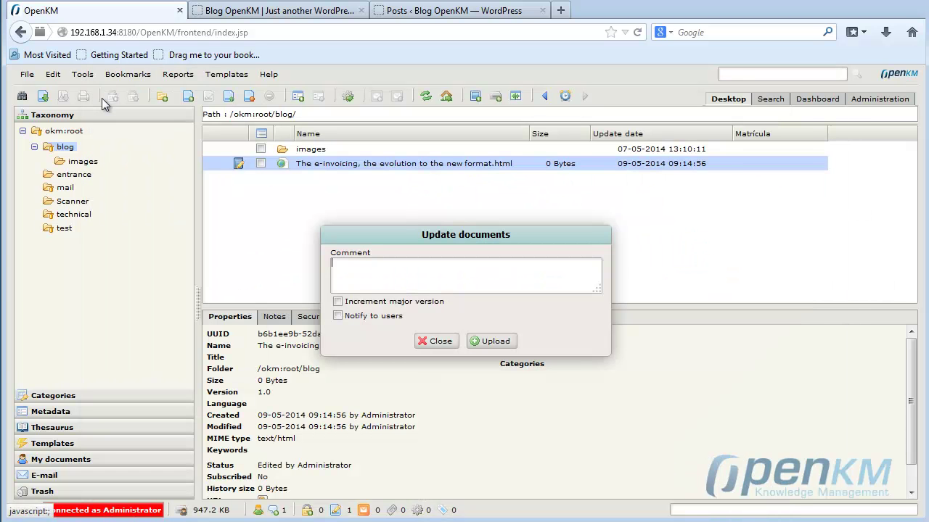
pyautogui.click(486, 343)
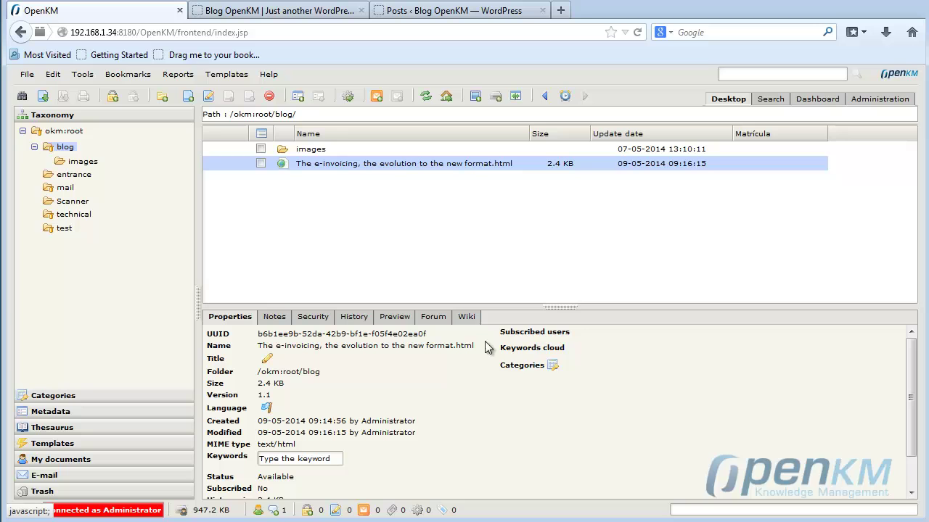
# Add the WP Publication property group to the article
pyautogui.click(297, 96)
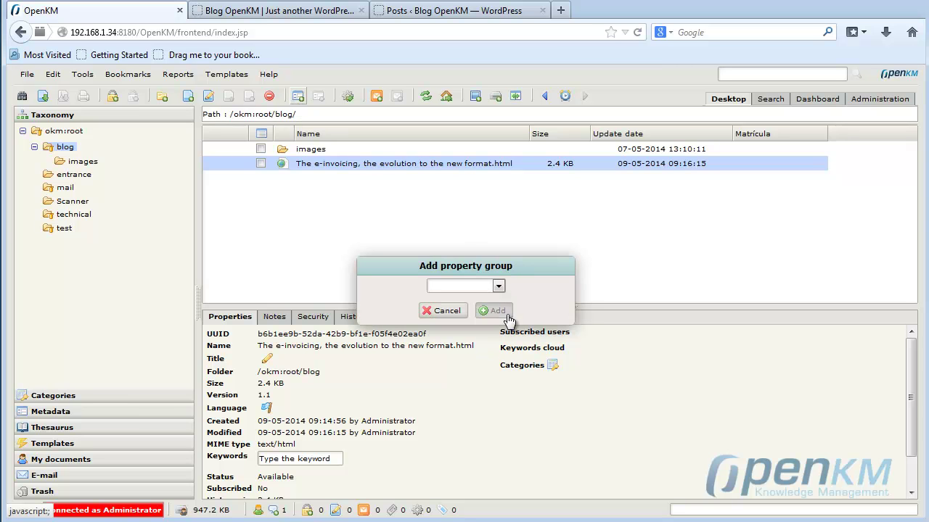
pyautogui.click(497, 286)
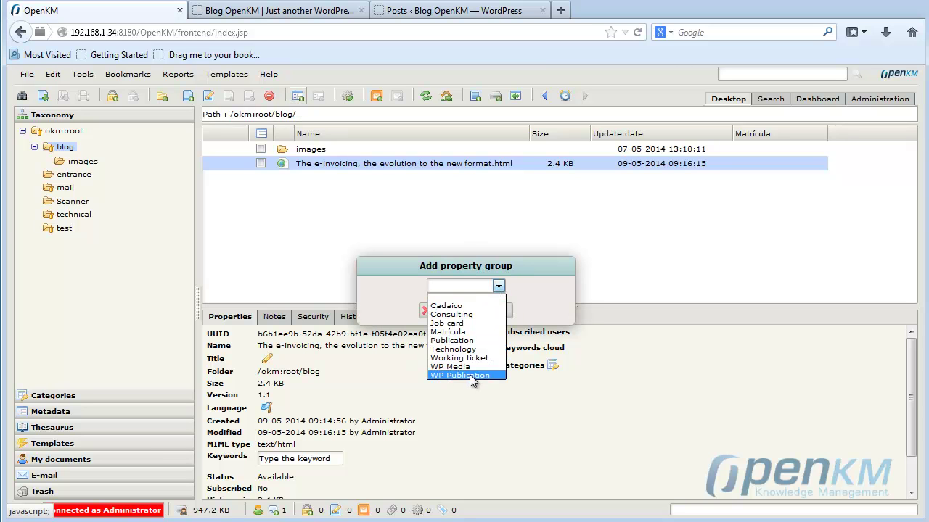
pyautogui.click(470, 374)
pyautogui.click(496, 311)
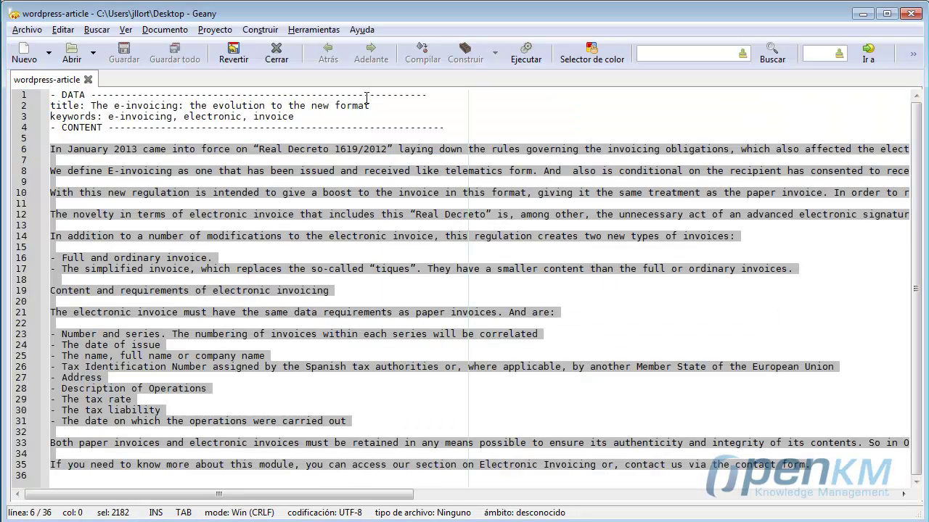
# Fill in the article title, category OpenKM Blog and publication date 09-05-2014
pyautogui.moveTo(370, 106); pyautogui.dragTo(270, 106)
pyautogui.moveTo(154, 107); pyautogui.dragTo(91, 109)
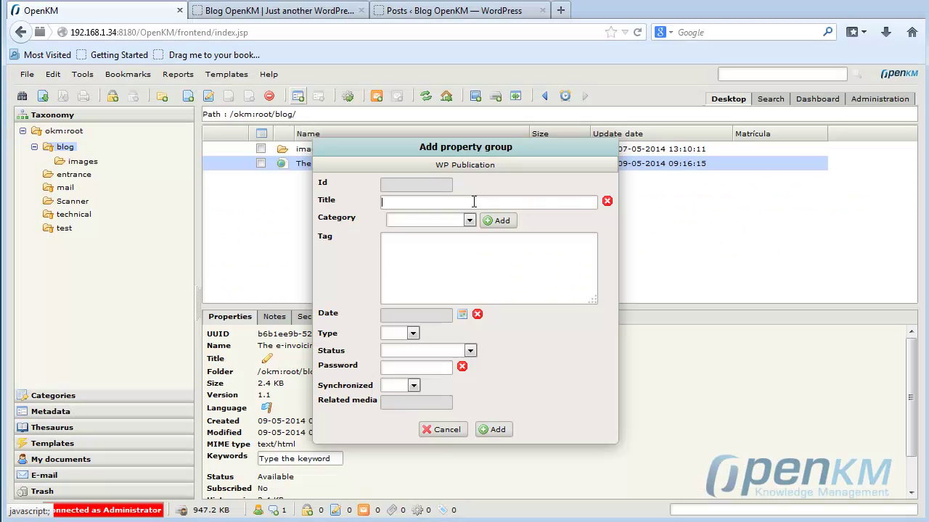
pyautogui.write('The e-invoicing: the evolution to the new format')
pyautogui.click(470, 219)
pyautogui.click(428, 248)
pyautogui.click(462, 316)
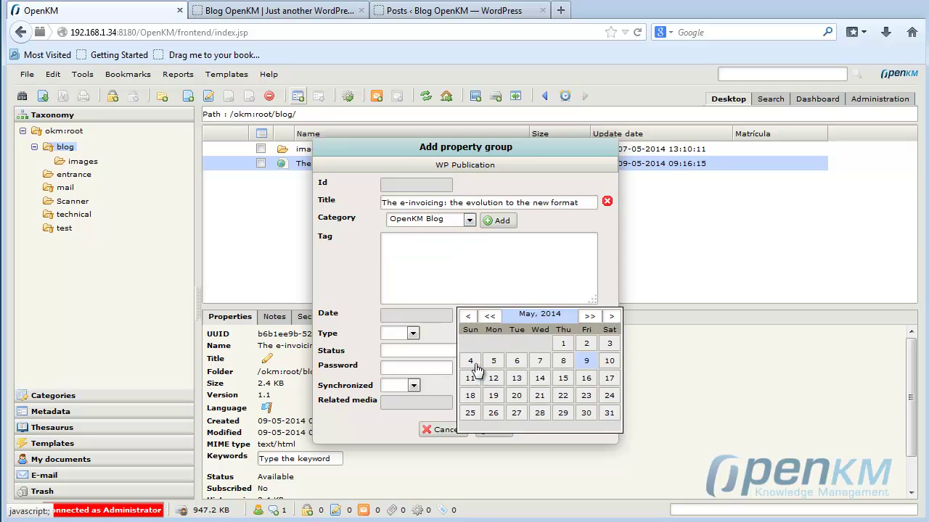
pyautogui.click(589, 364)
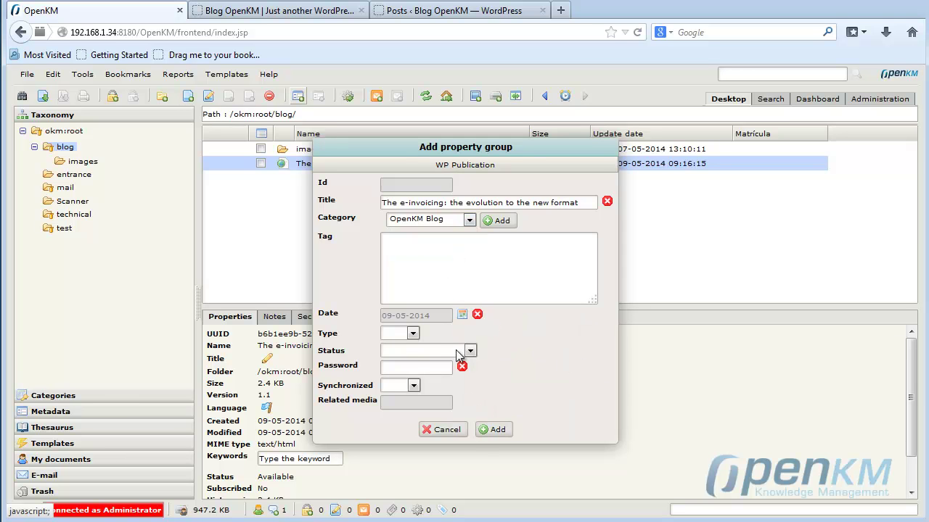
# Set the post status to Public, save the WP Publication properties, and dismiss the empty dialog
pyautogui.click(413, 334)
pyautogui.click(436, 351)
pyautogui.click(427, 378)
pyautogui.click(413, 385)
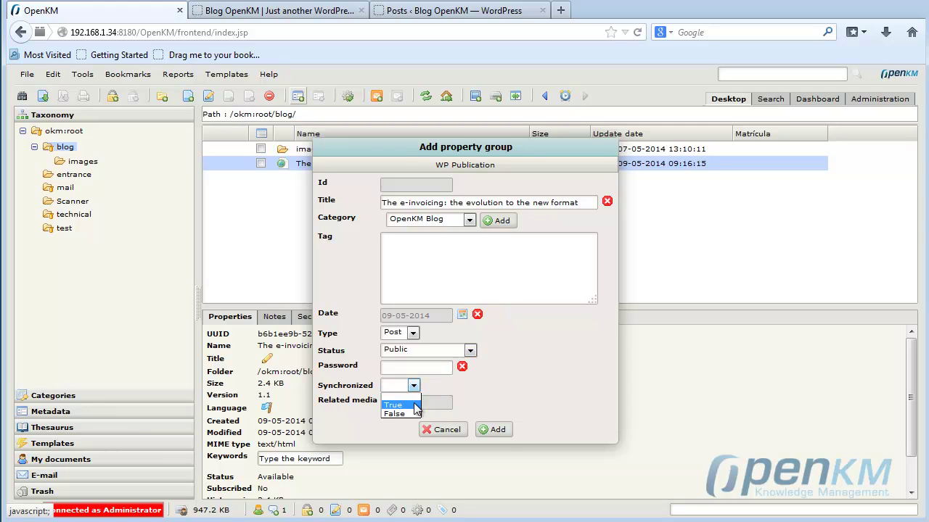
pyautogui.click(499, 431)
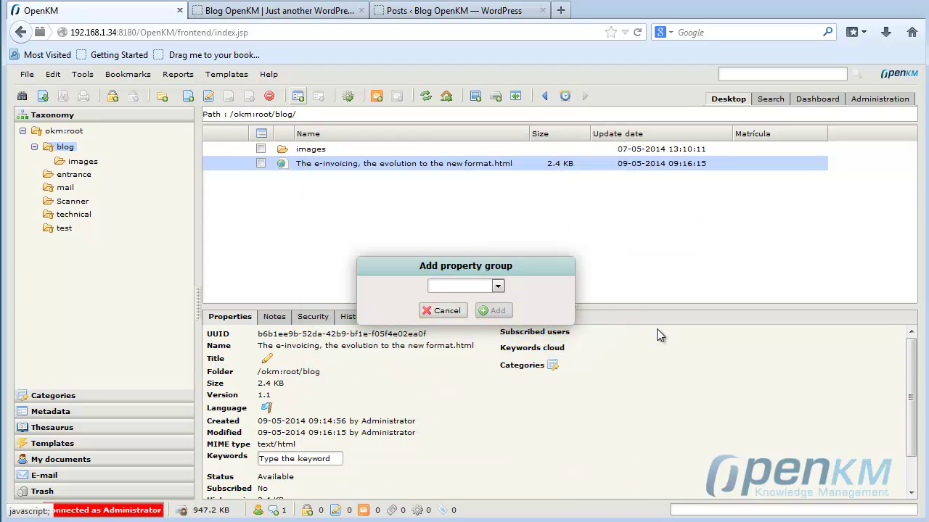
pyautogui.click(447, 310)
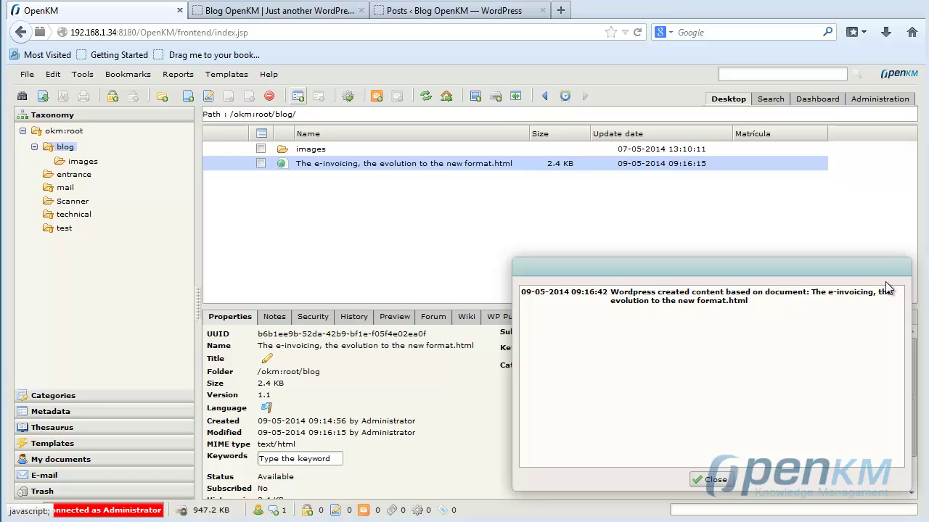
# Close the WordPress creation notice and refresh the WordPress posts list
pyautogui.click(711, 479)
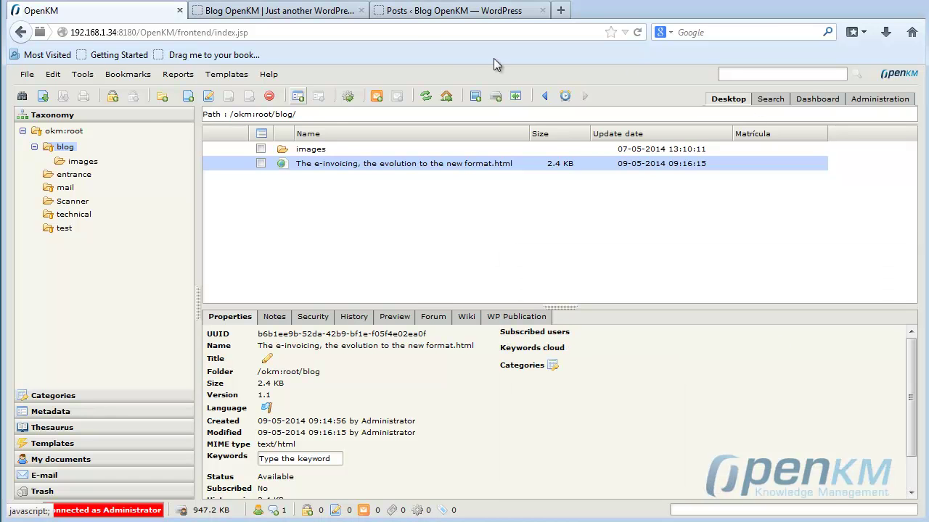
pyautogui.click(414, 18)
pyautogui.click(45, 143)
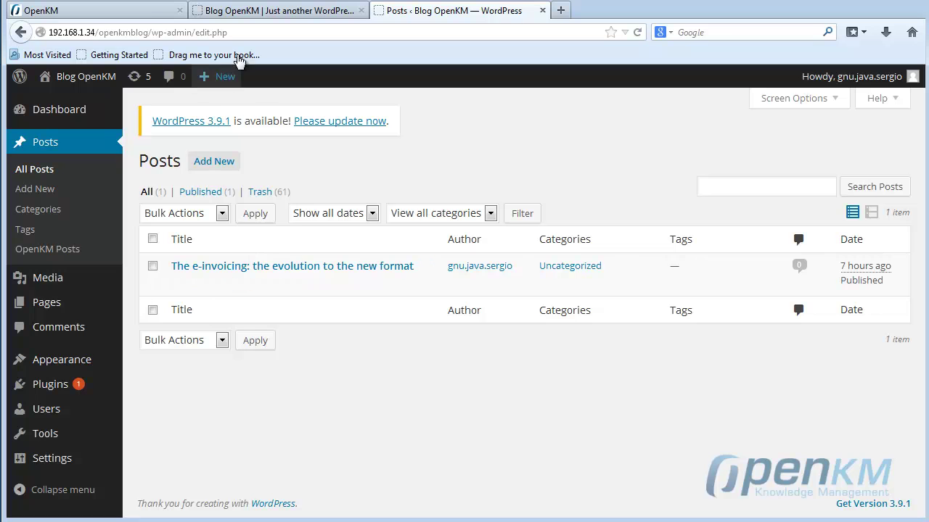
# Reload the blog front page to view the new e-invoicing post, then return to OpenKM
pyautogui.click(263, 9)
pyautogui.click(272, 33)
pyautogui.press('Return')
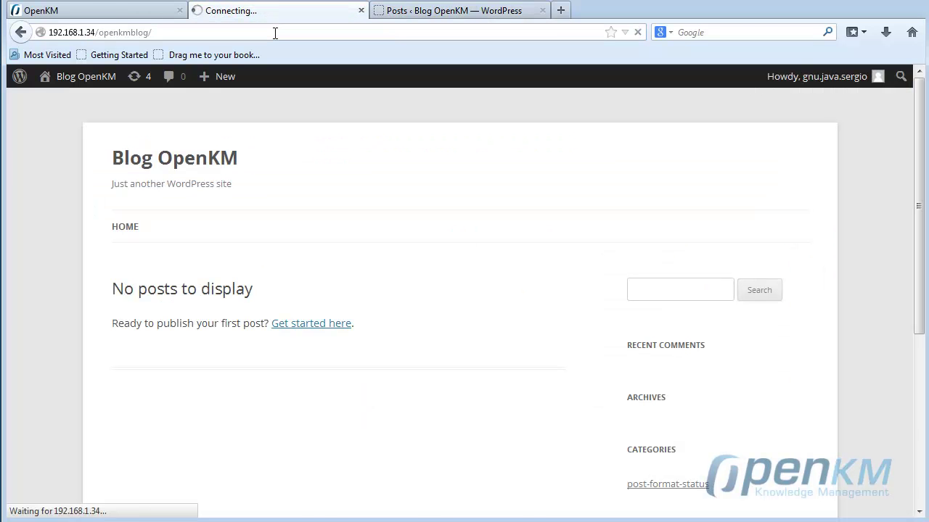
pyautogui.scroll(-12, 460, 343)
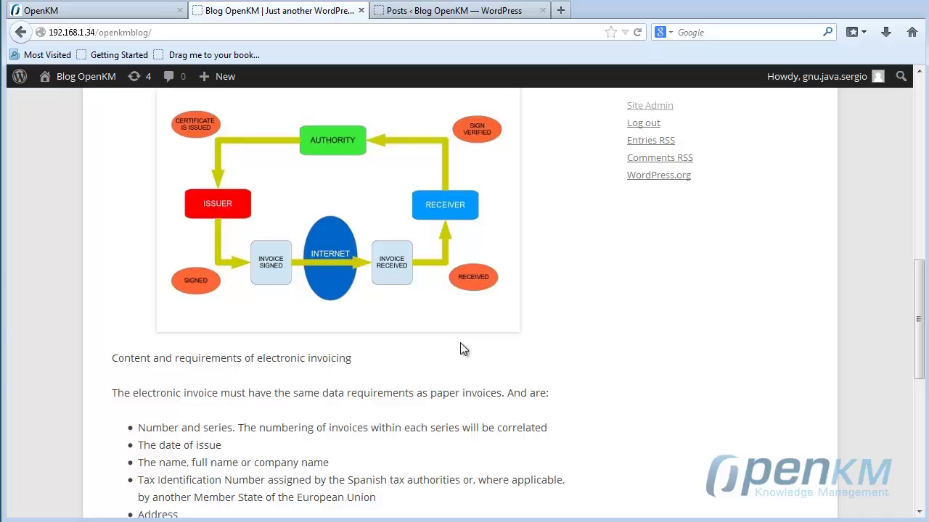
pyautogui.scroll(5, 460, 343)
pyautogui.scroll(7, 460, 344)
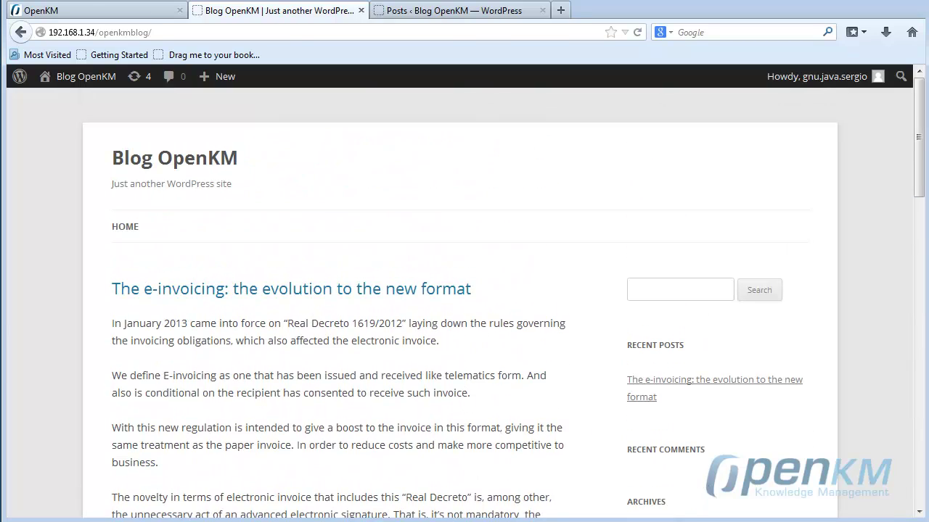
pyautogui.click(84, 7)
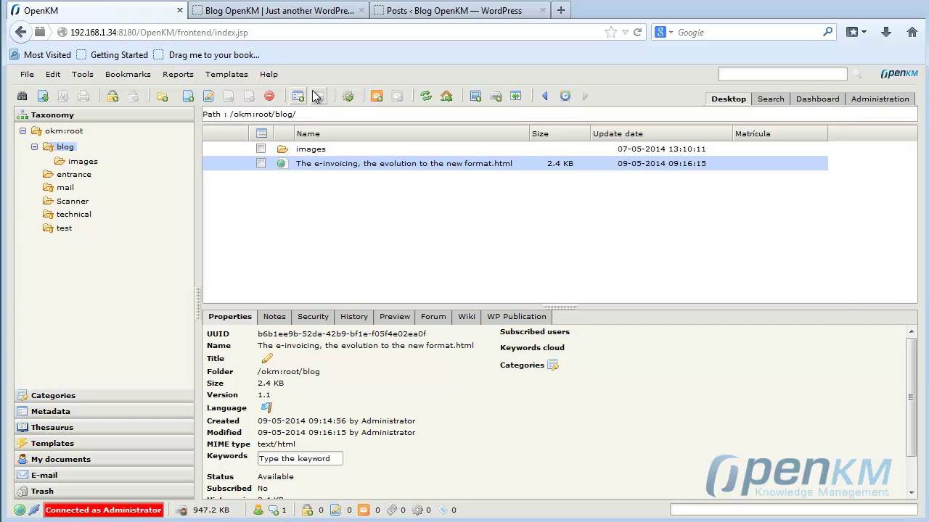
# Make 'Content and requirements of electronic invoicing' a Heading 2 and upload the article as version 1.2
pyautogui.click(208, 96)
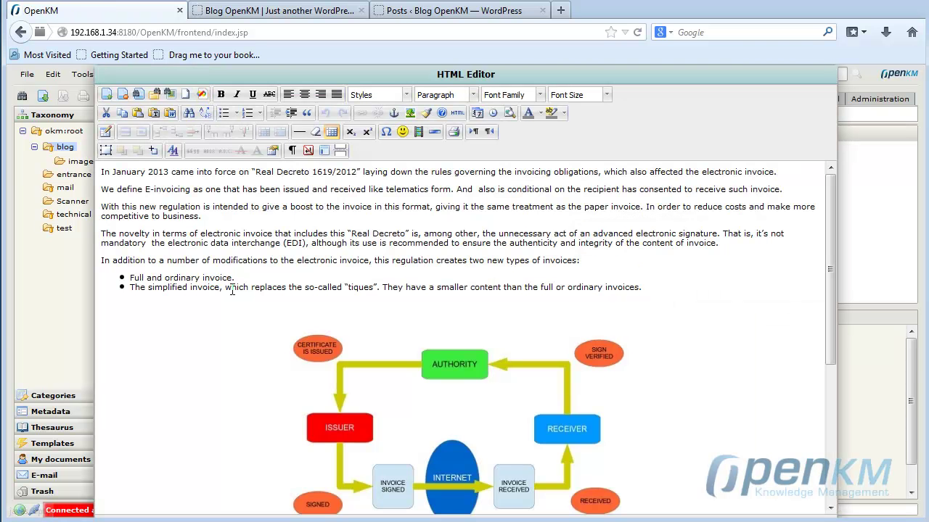
pyautogui.scroll(-5, 242, 283)
pyautogui.moveTo(306, 347); pyautogui.dragTo(100, 346)
pyautogui.click(474, 95)
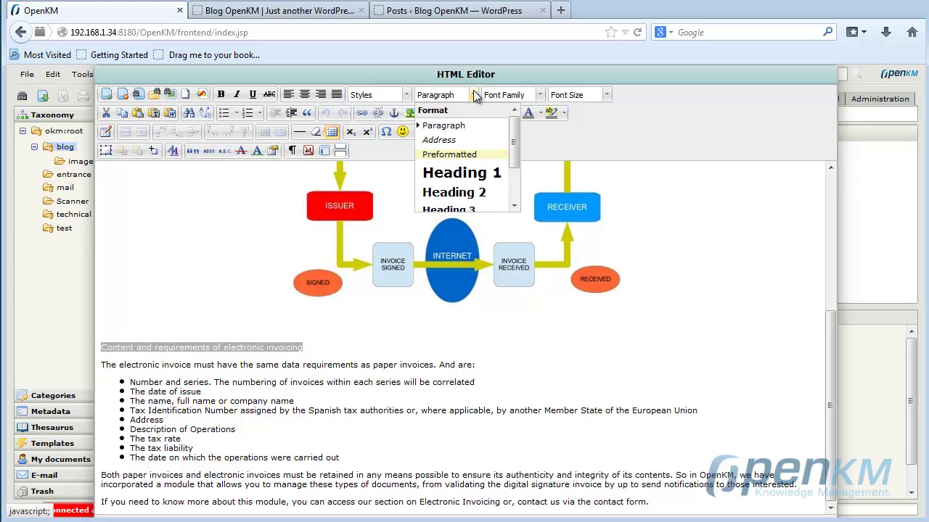
pyautogui.moveTo(512, 163); pyautogui.dragTo(512, 167)
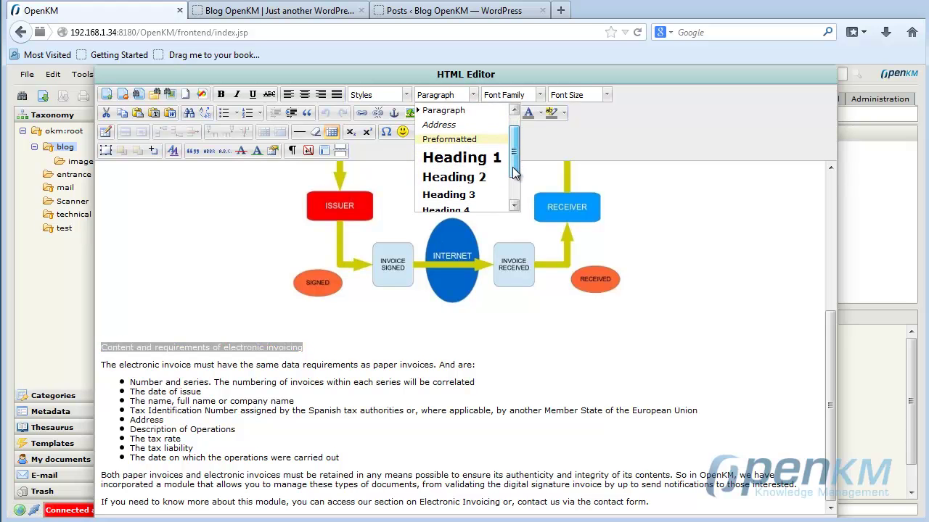
pyautogui.click(486, 174)
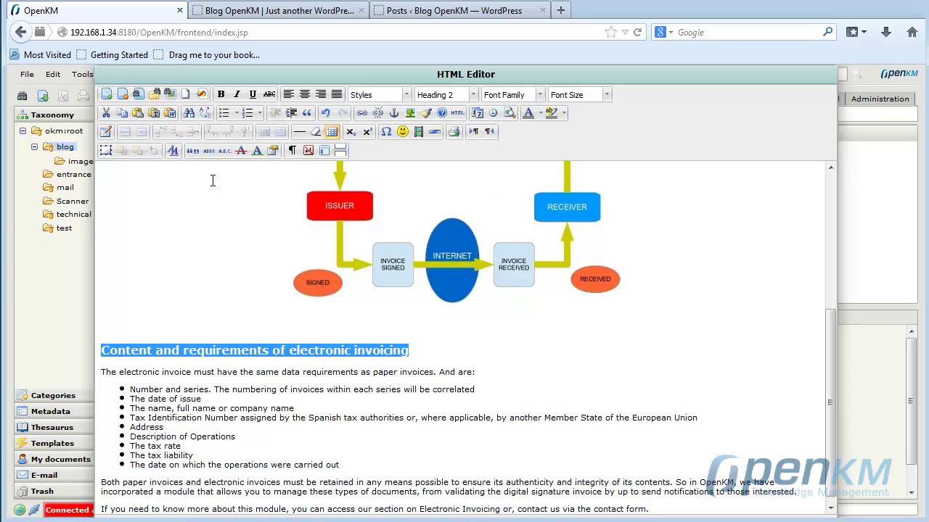
pyautogui.click(107, 96)
pyautogui.click(495, 342)
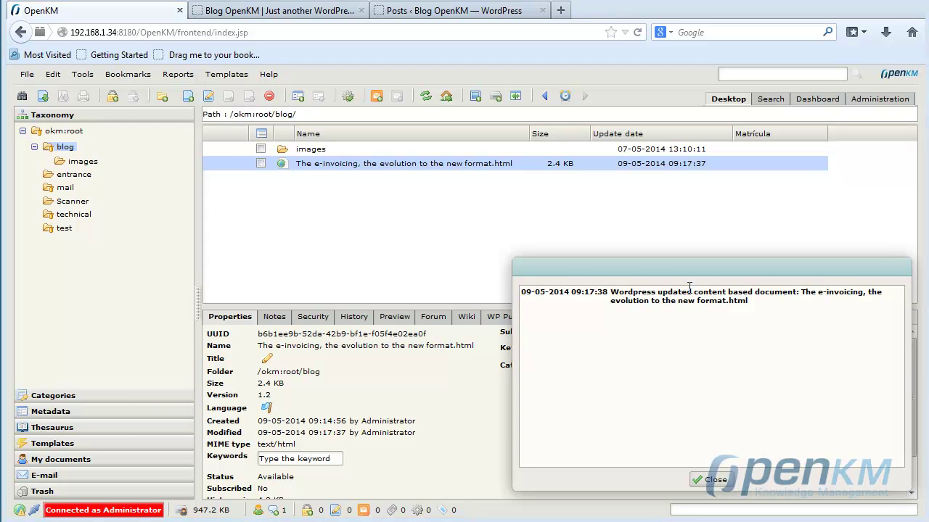
# Reload the blog to see the new requirements subheading, then return to OpenKM
pyautogui.click(711, 480)
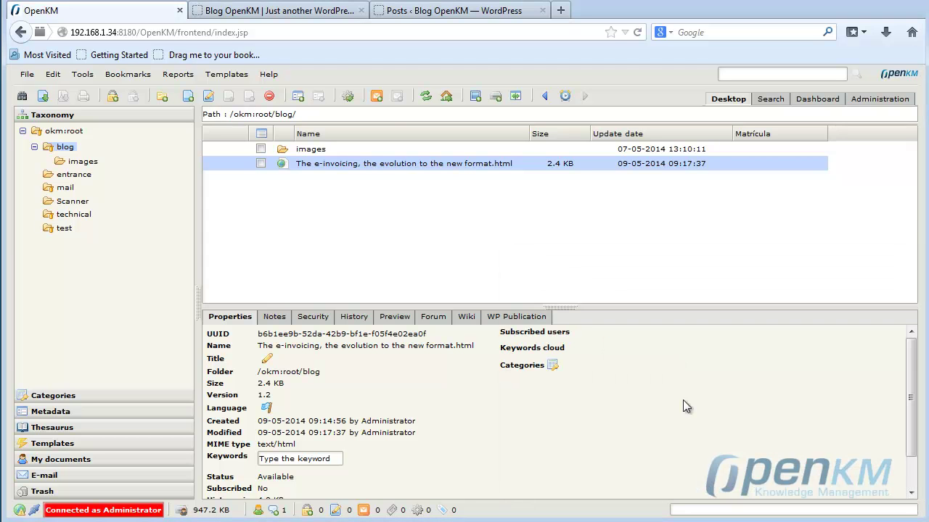
pyautogui.click(330, 11)
pyautogui.click(321, 32)
pyautogui.press('Return')
pyautogui.scroll(-14, 381, 180)
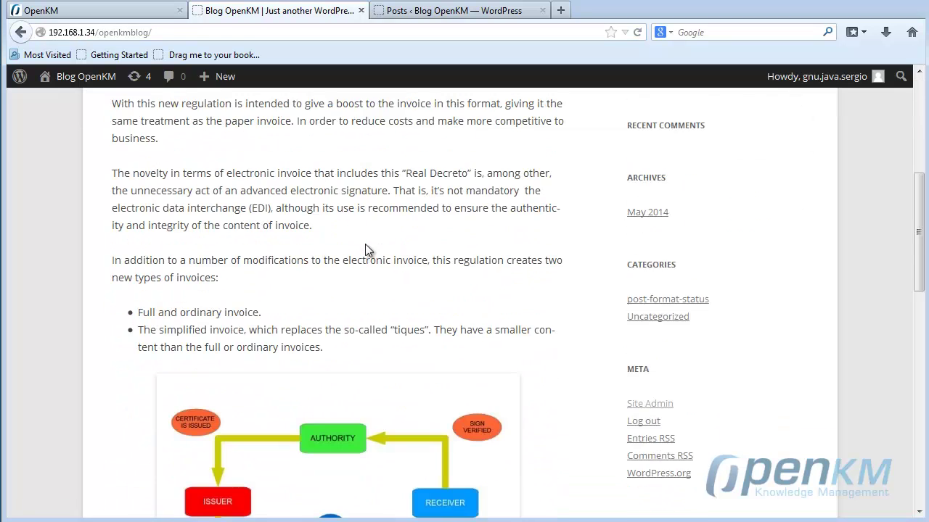
pyautogui.scroll(-2, 367, 250)
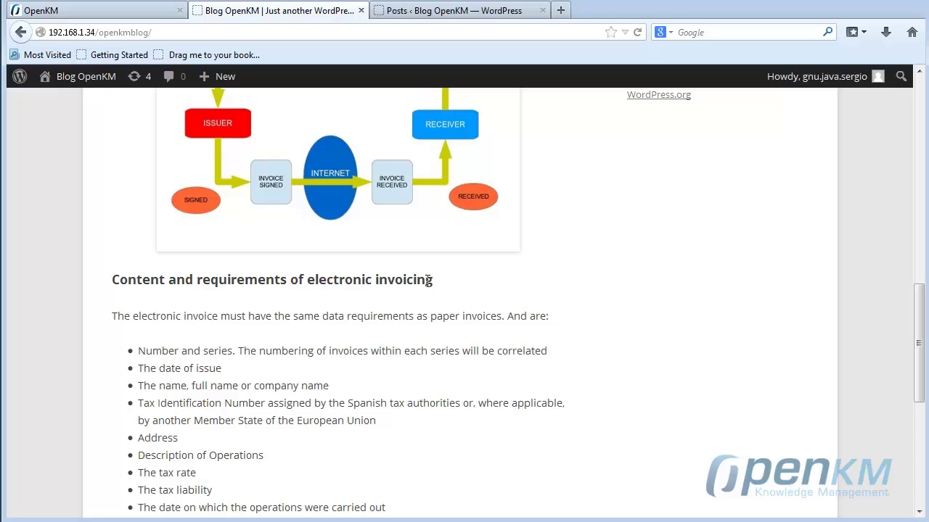
pyautogui.click(152, 10)
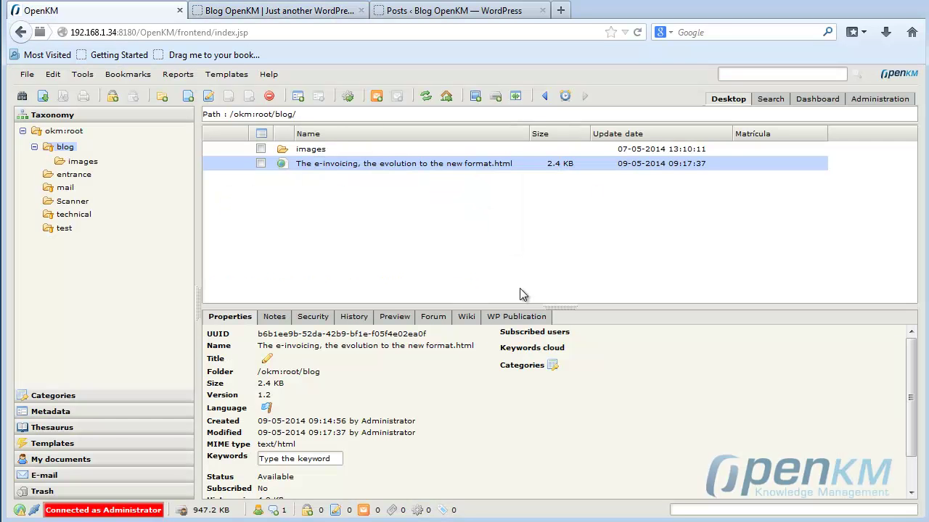
# Edit the WP Publication details and add the tags e-invoicing, electronic, invoice from Geany
pyautogui.click(521, 318)
pyautogui.click(533, 336)
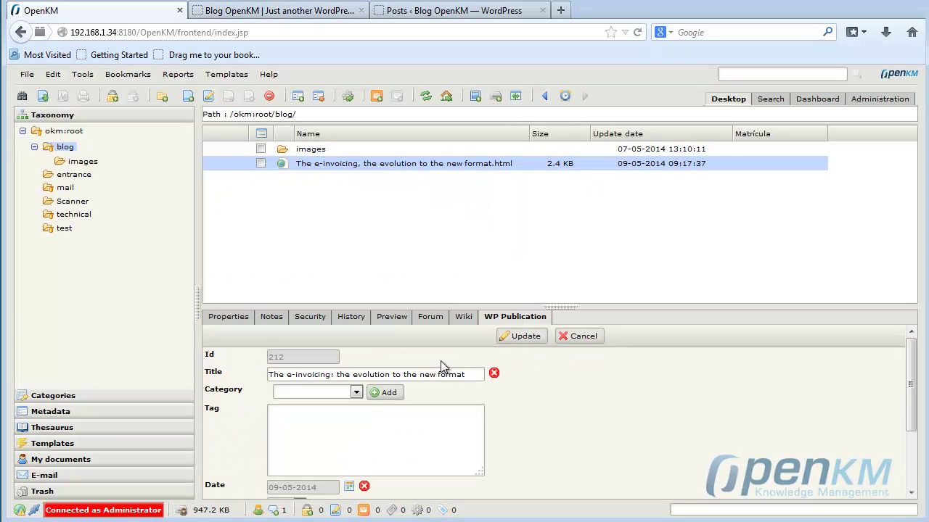
pyautogui.moveTo(432, 307); pyautogui.dragTo(446, 187)
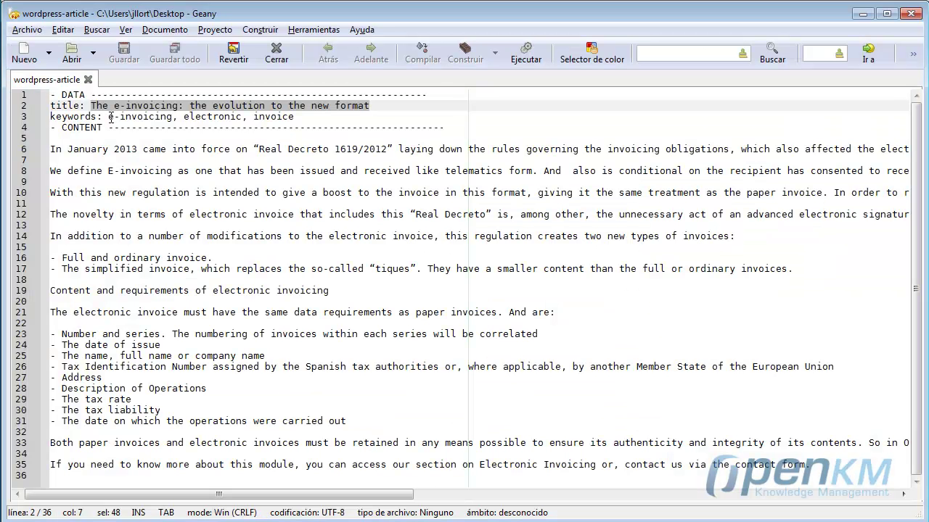
pyautogui.moveTo(109, 116); pyautogui.dragTo(325, 120)
pyautogui.hotkey('ctrl', 'c')
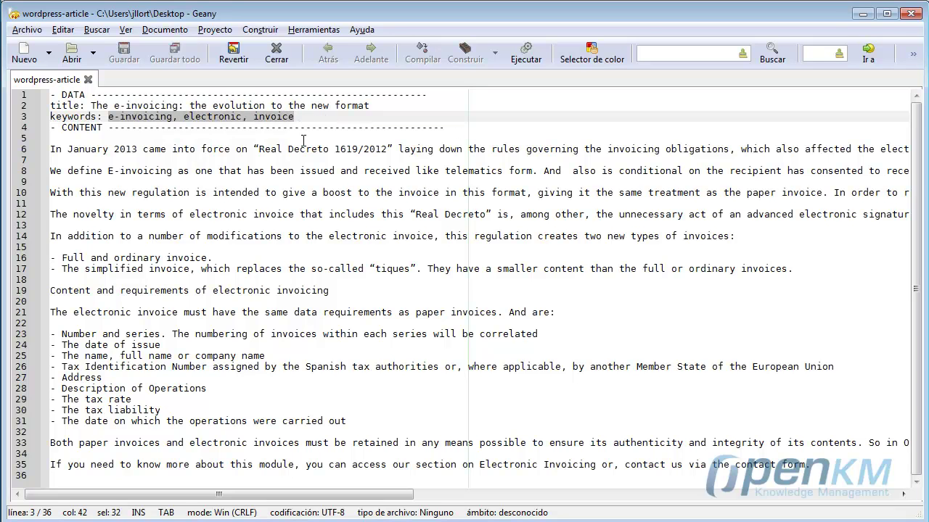
pyautogui.hotkey('alt', 'Tab')
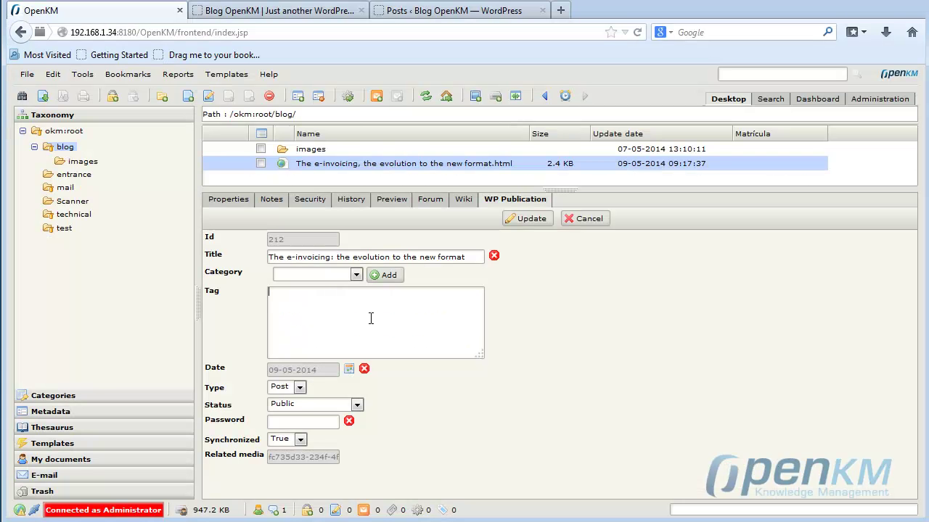
pyautogui.click(380, 321)
pyautogui.hotkey('ctrl', 'v')
# Add the OpenKM Blog category, set Synchronized to False, and update WordPress
pyautogui.click(356, 282)
pyautogui.click(338, 302)
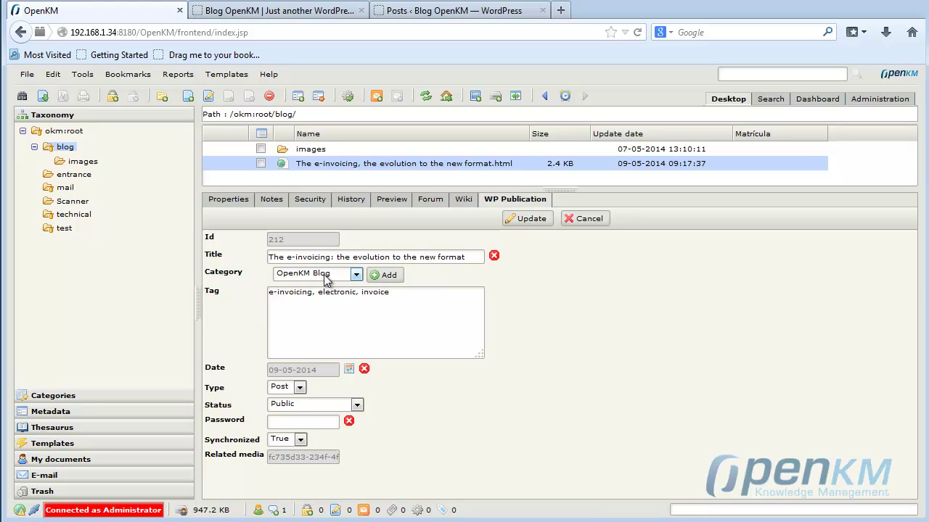
pyautogui.click(390, 276)
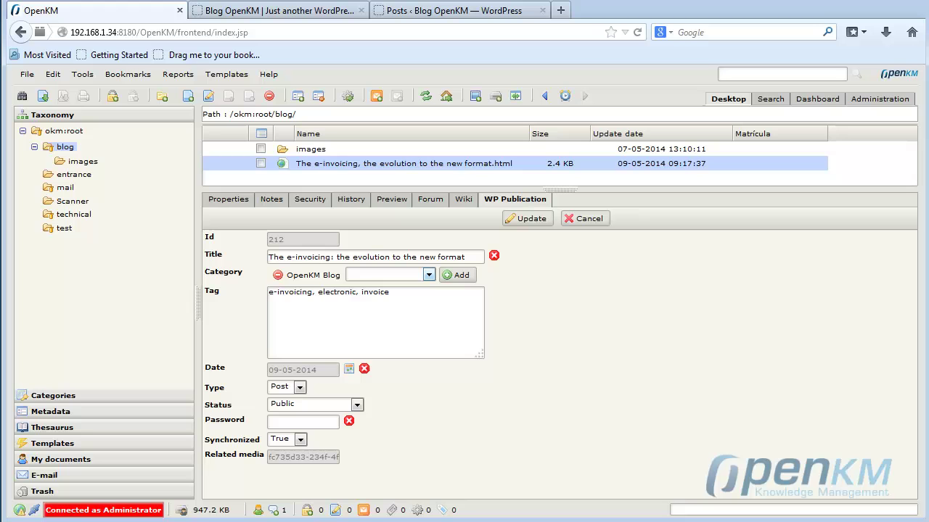
pyautogui.click(298, 441)
pyautogui.click(291, 471)
pyautogui.moveTo(635, 191); pyautogui.dragTo(640, 206)
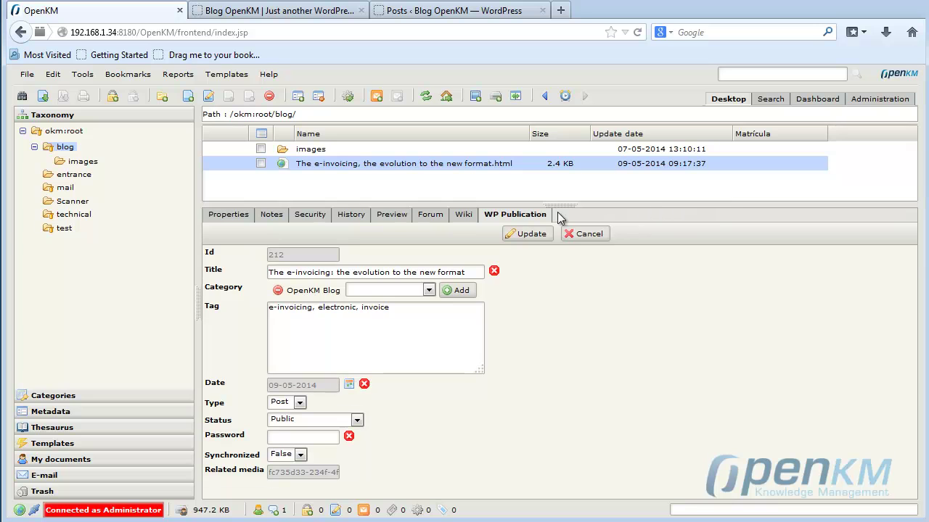
pyautogui.click(525, 234)
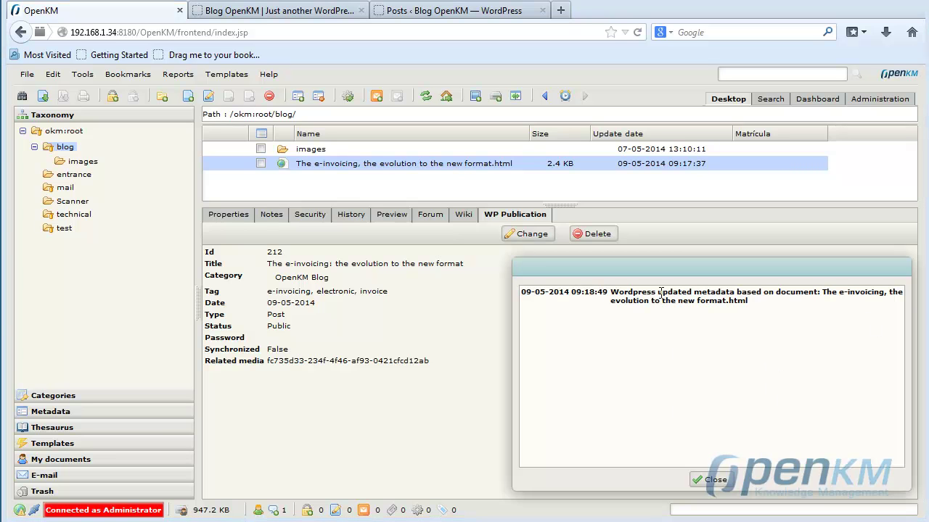
# Dismiss the WordPress update message, widen the file list, and refresh the WordPress Posts list
pyautogui.click(711, 480)
pyautogui.moveTo(548, 206); pyautogui.dragTo(558, 322)
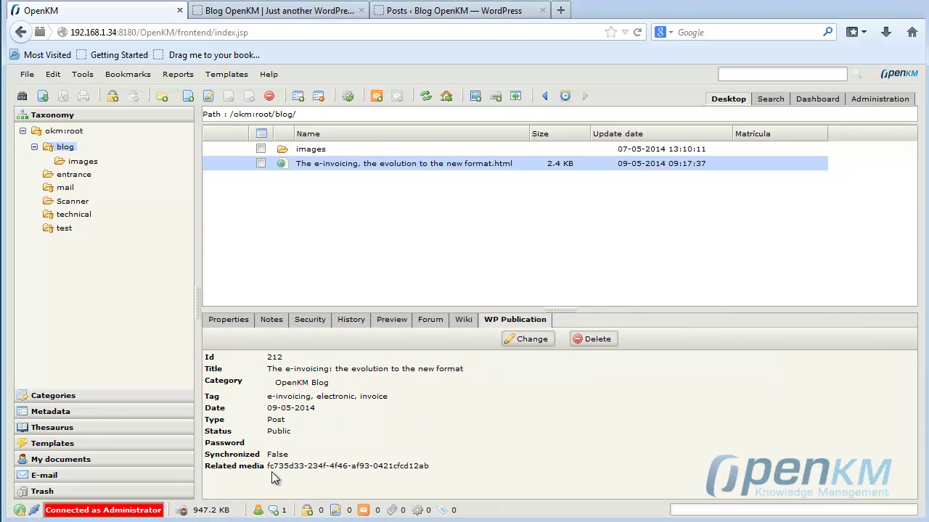
pyautogui.click(467, 11)
pyautogui.click(41, 151)
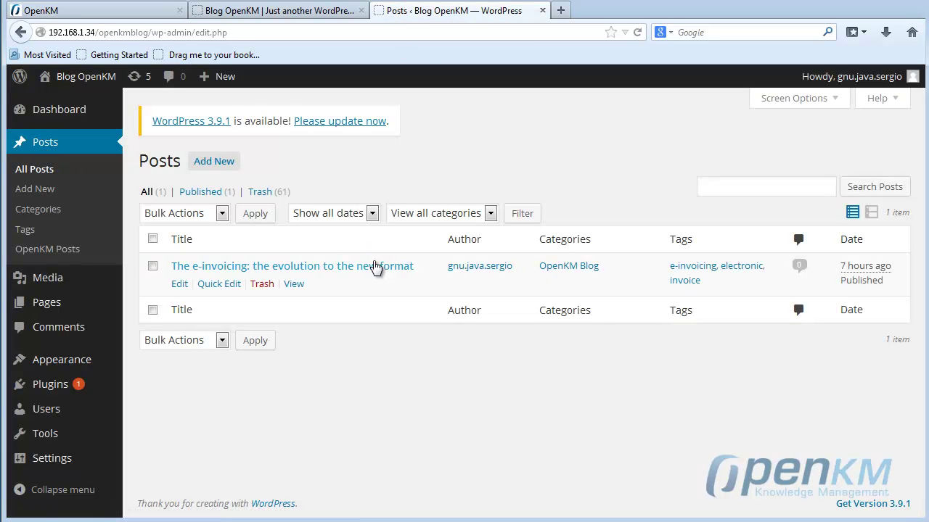
# Reload the e-invoicing blog post to confirm category OpenKM Blog and tags e-invoicing, electronic, invoice
pyautogui.click(279, 13)
pyautogui.click(307, 32)
pyautogui.press('Return')
pyautogui.scroll(-10, 292, 301)
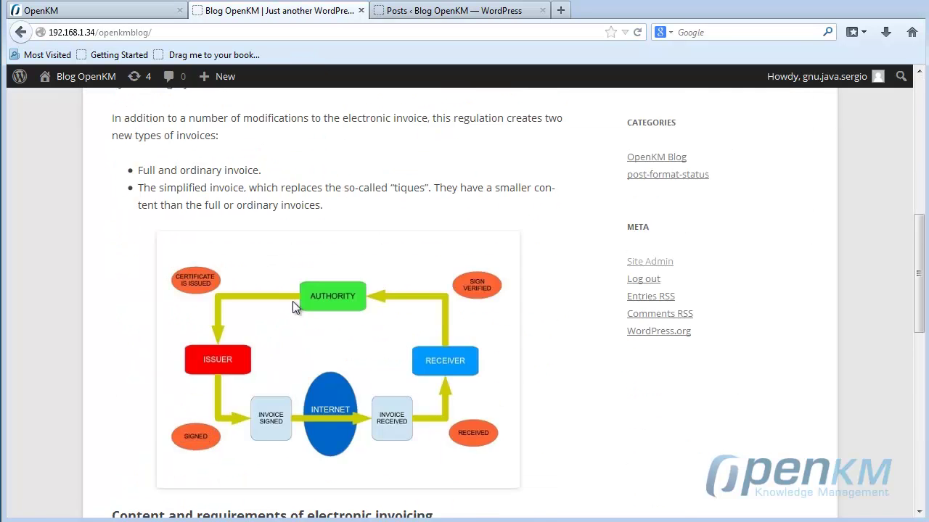
pyautogui.scroll(-10, 331, 415)
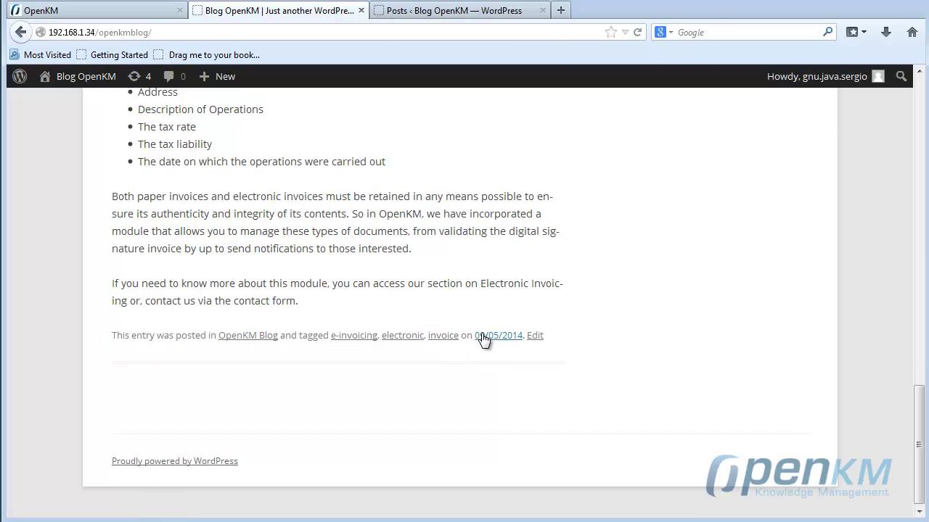
pyautogui.scroll(20, 458, 343)
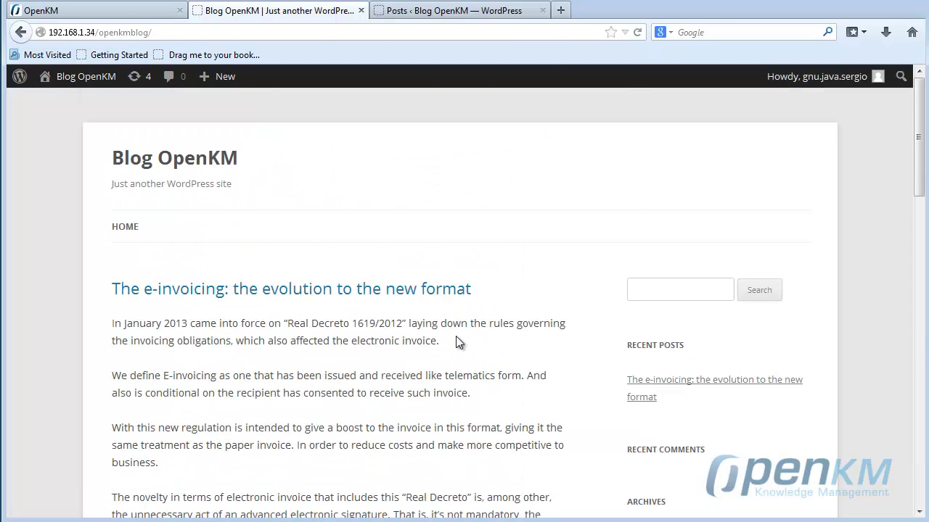
# View the WP Media details of e-invoice schema.jpg, then compare with WordPress's Media Library
pyautogui.click(121, 13)
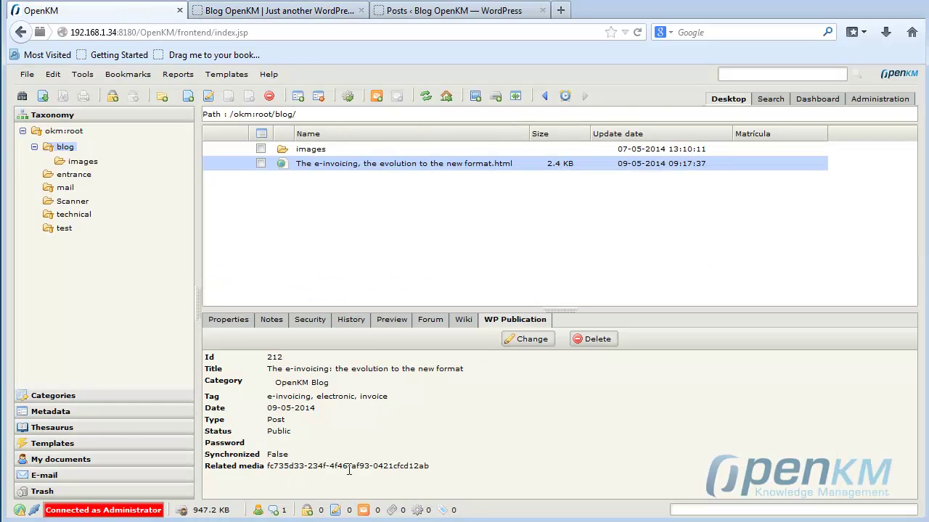
pyautogui.click(225, 321)
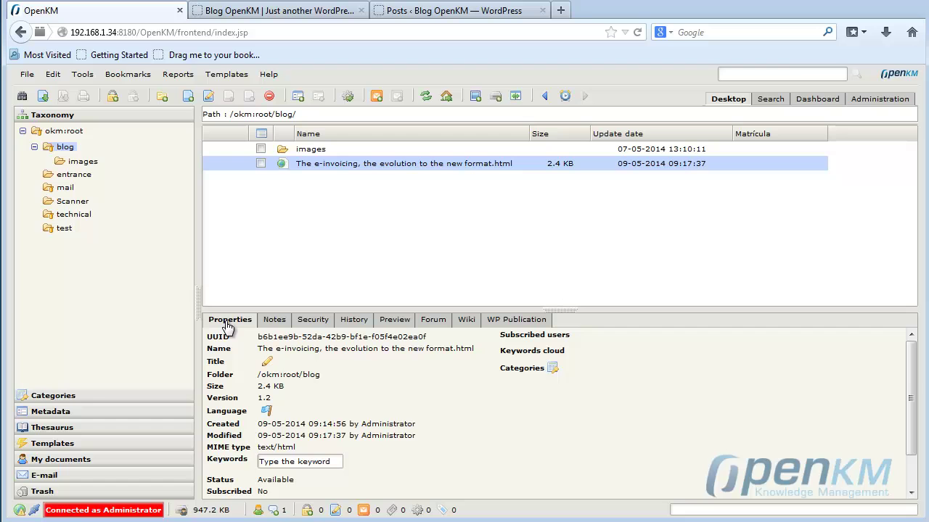
pyautogui.click(83, 161)
pyautogui.click(311, 148)
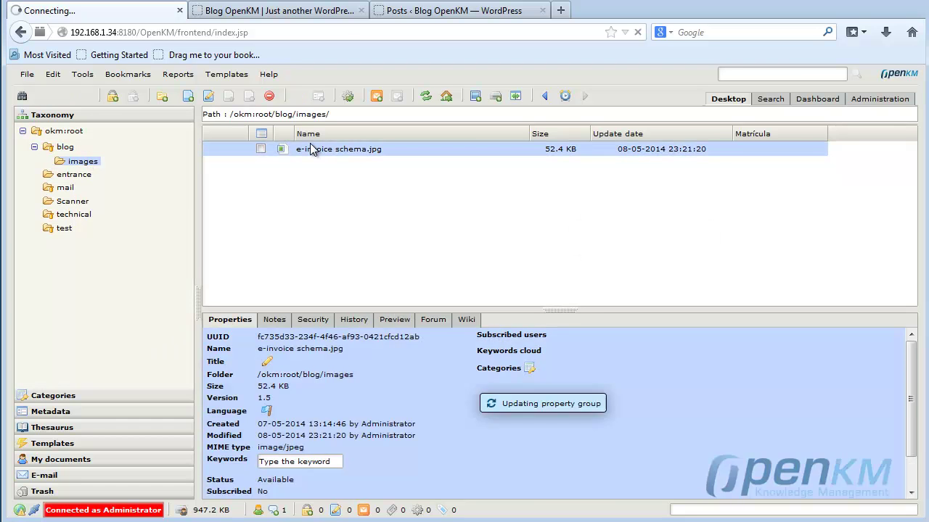
pyautogui.click(518, 322)
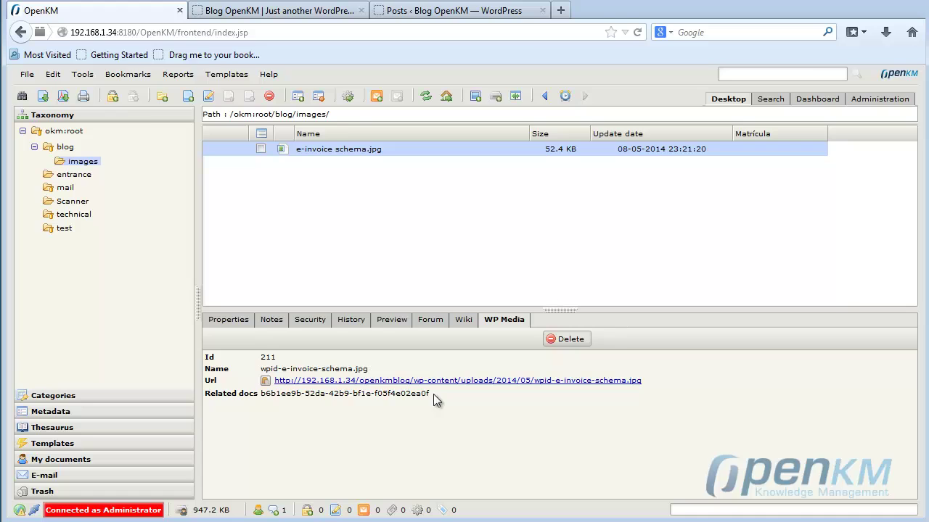
pyautogui.click(473, 11)
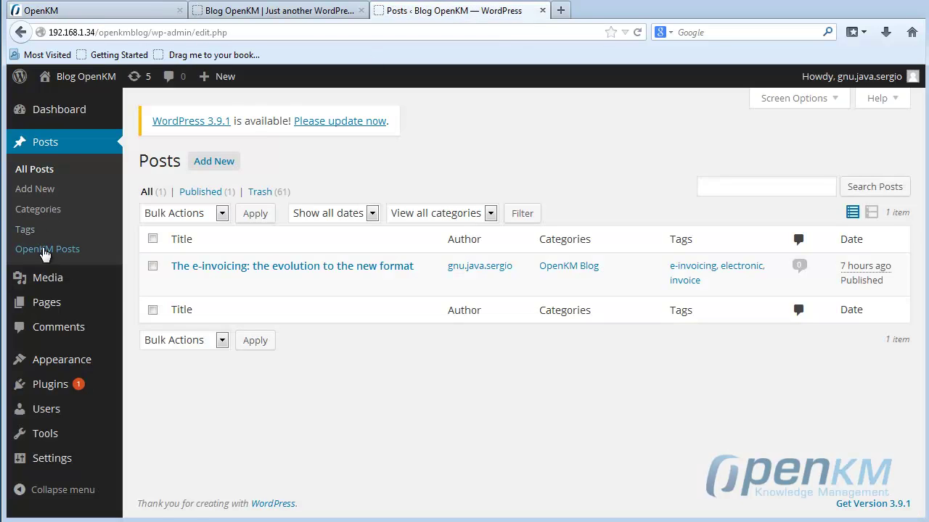
pyautogui.click(49, 279)
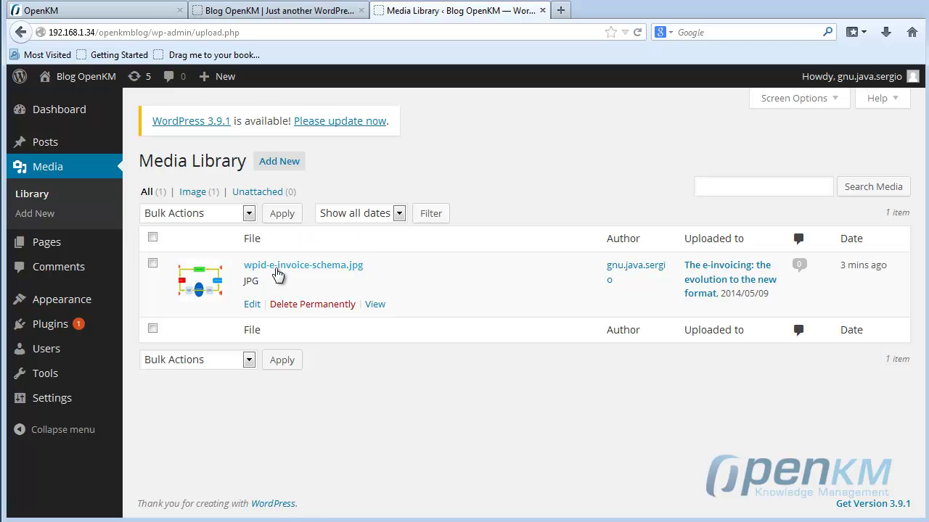
# Check out e-invoice schema.jpg and check in the updated 56.1 KB file from disk
pyautogui.click(130, 12)
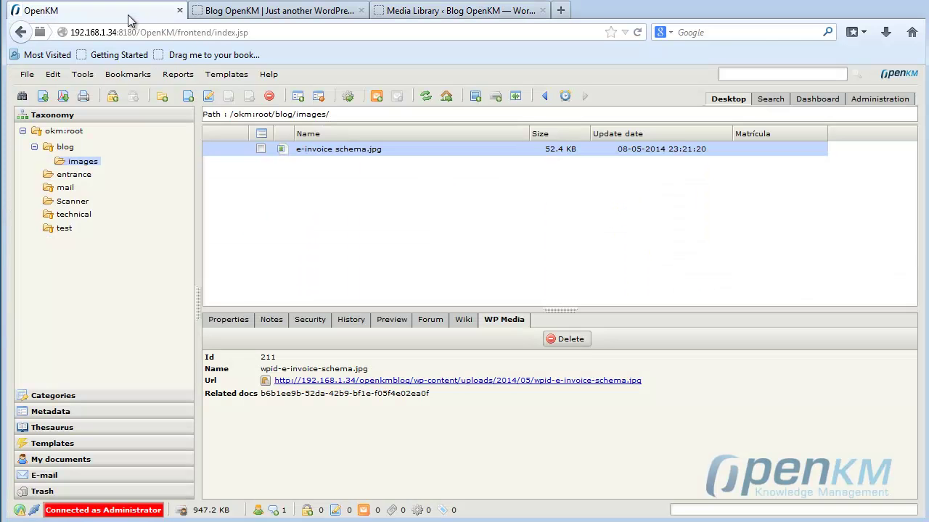
pyautogui.click(207, 96)
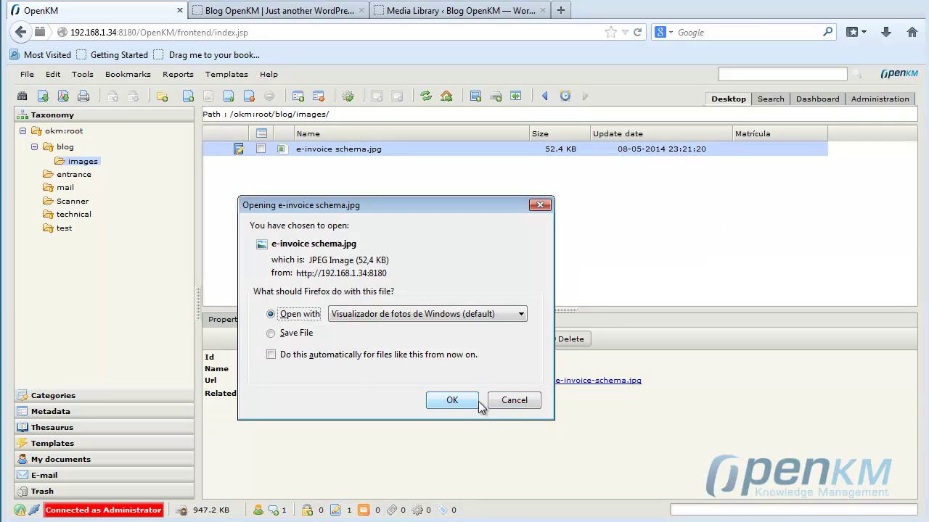
pyautogui.click(523, 400)
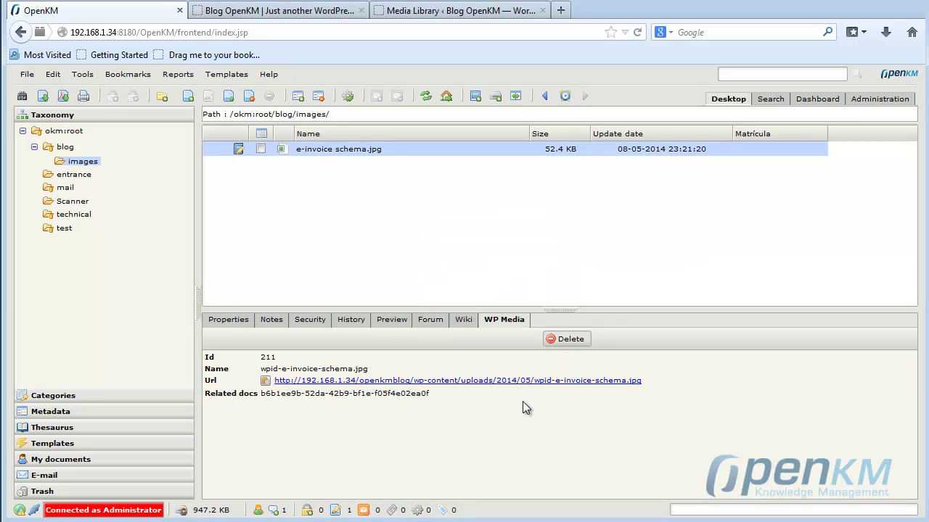
pyautogui.click(228, 95)
pyautogui.click(361, 155)
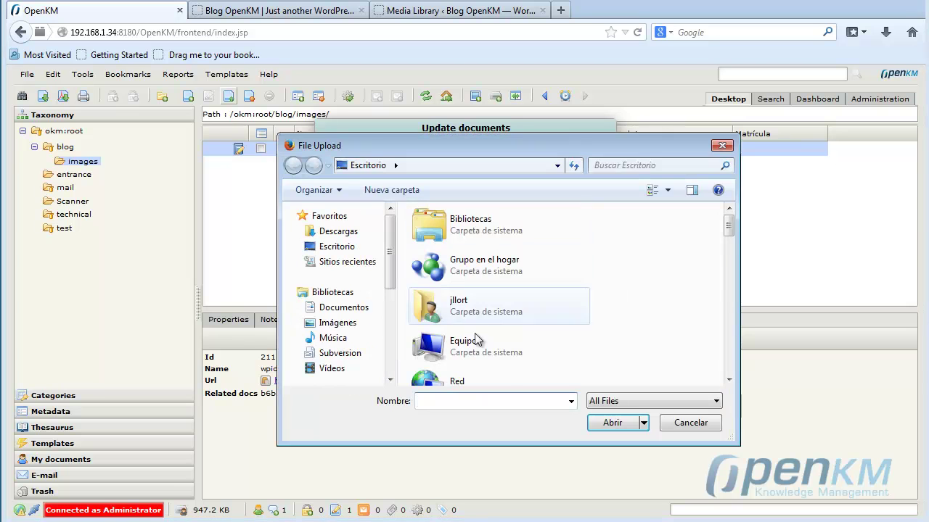
pyautogui.write('e-in')
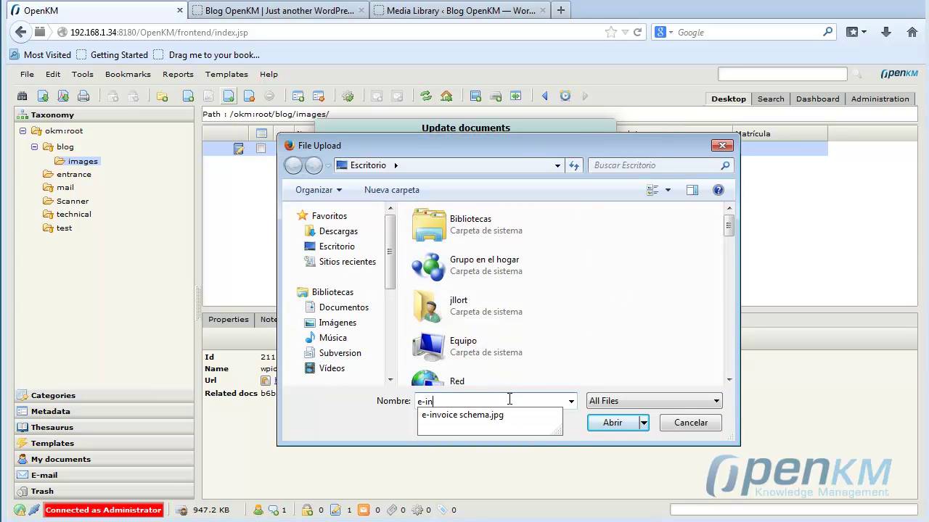
pyautogui.click(491, 415)
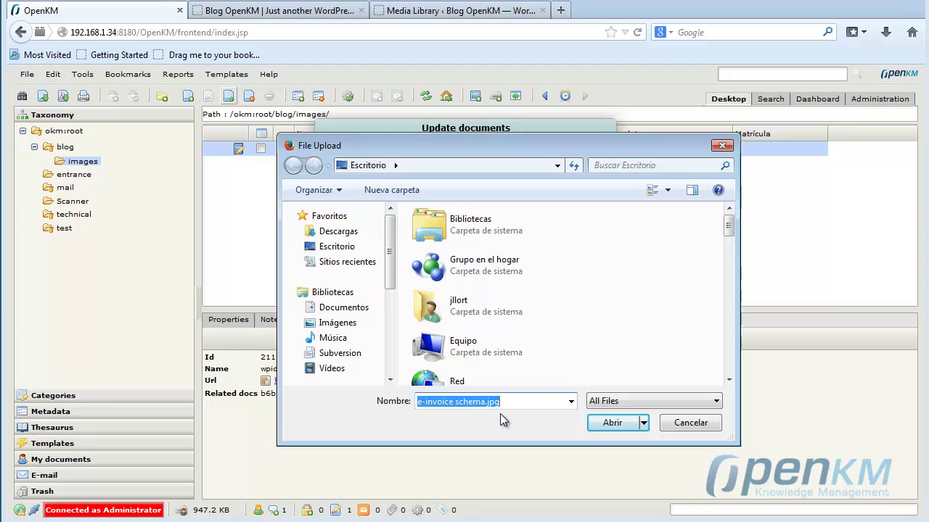
pyautogui.click(613, 423)
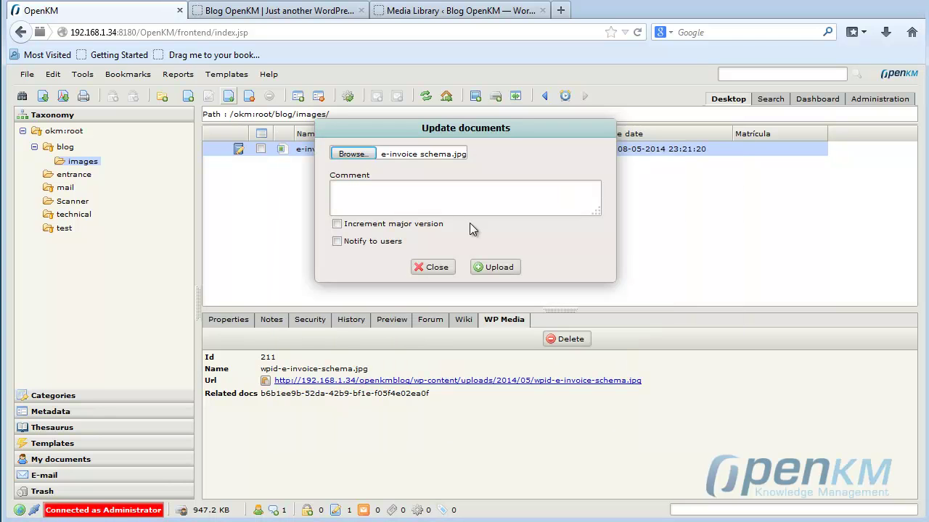
pyautogui.click(495, 267)
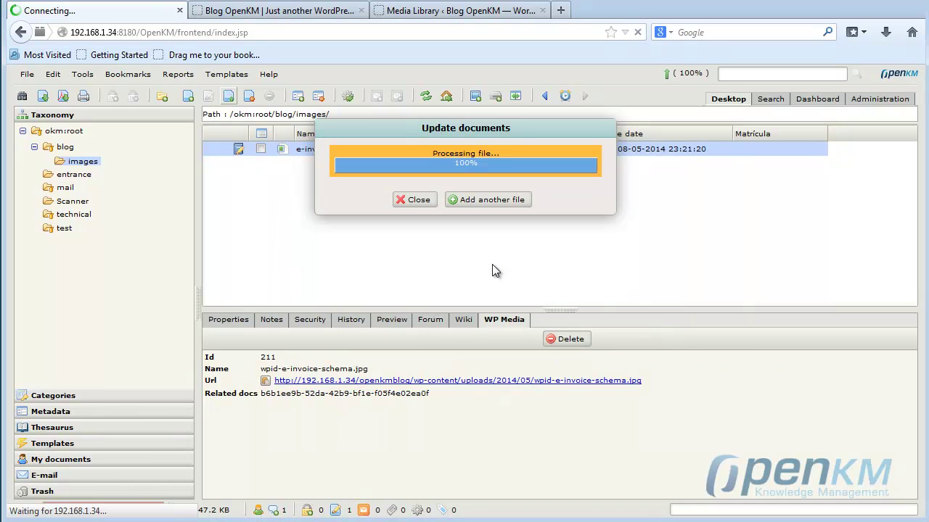
pyautogui.click(411, 200)
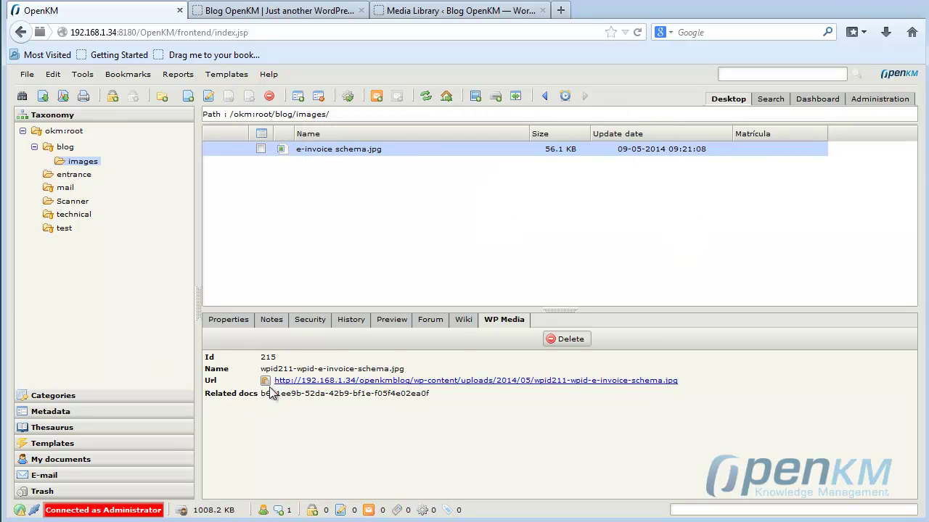
# Preview the revised diagram with its black scribble, then reload the WordPress blog post
pyautogui.click(399, 320)
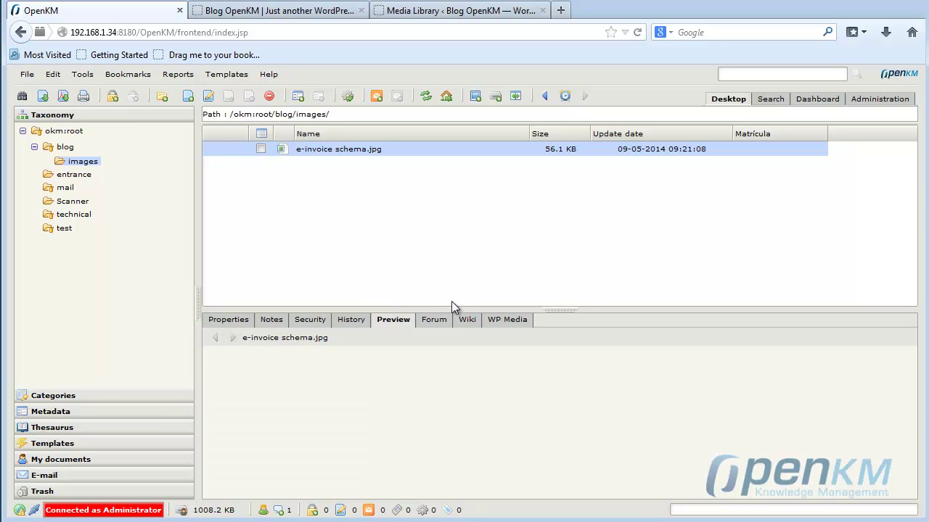
pyautogui.moveTo(451, 304); pyautogui.dragTo(462, 210)
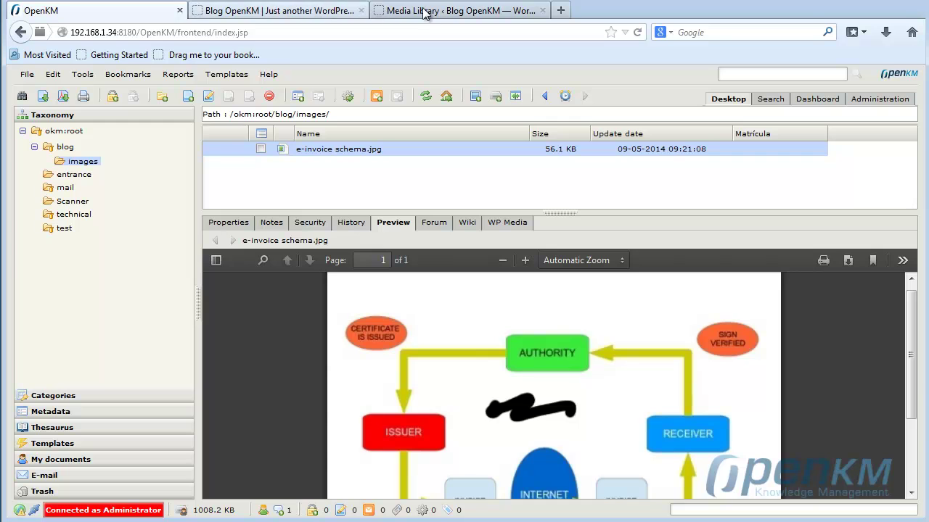
pyautogui.click(319, 10)
pyautogui.scroll(-8, 431, 367)
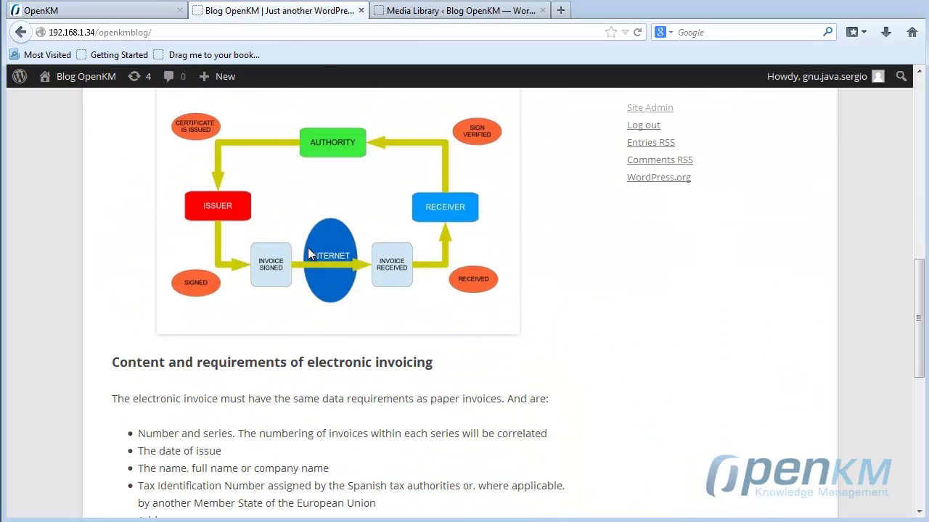
pyautogui.click(282, 32)
pyautogui.press('Return')
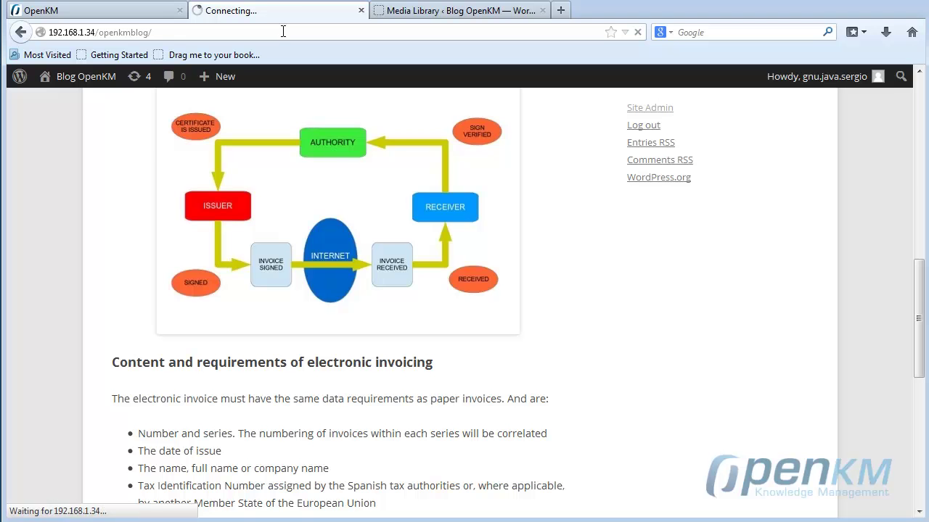